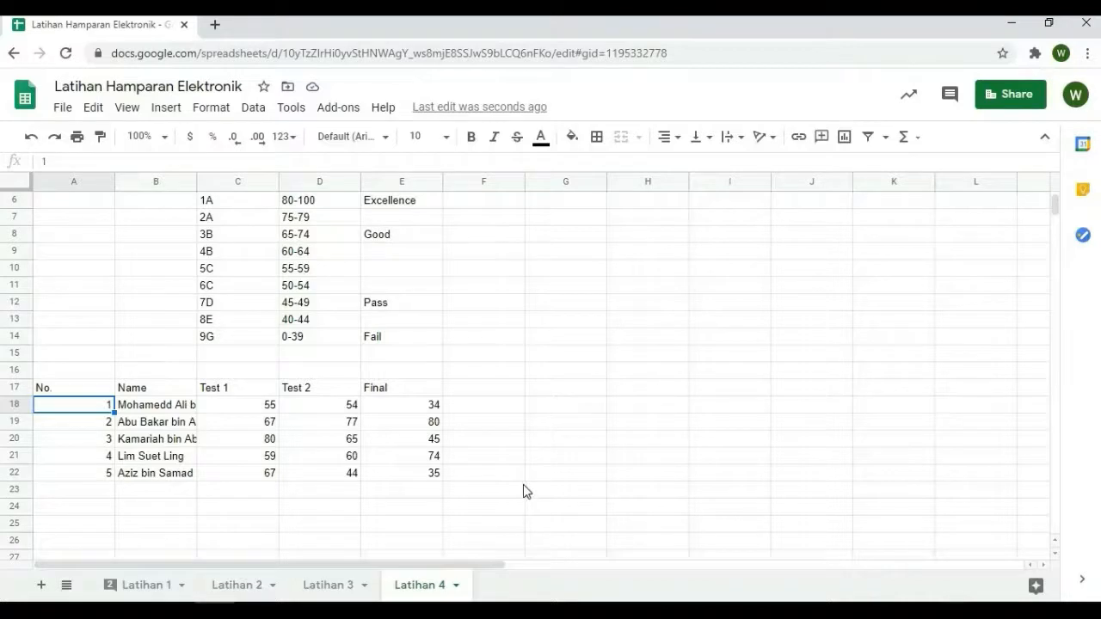
Move the Test 2 and Final columns of the marks table, D17:E22, one column over to start at E17
scroll(523, 491, up, 3)
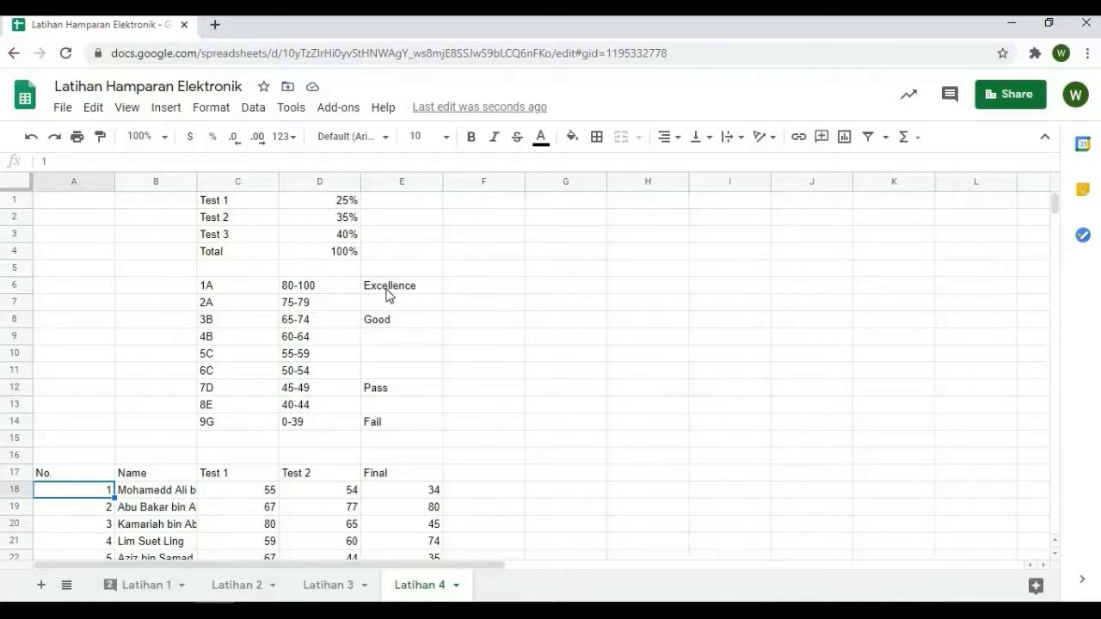
scroll(627, 388, down, 3)
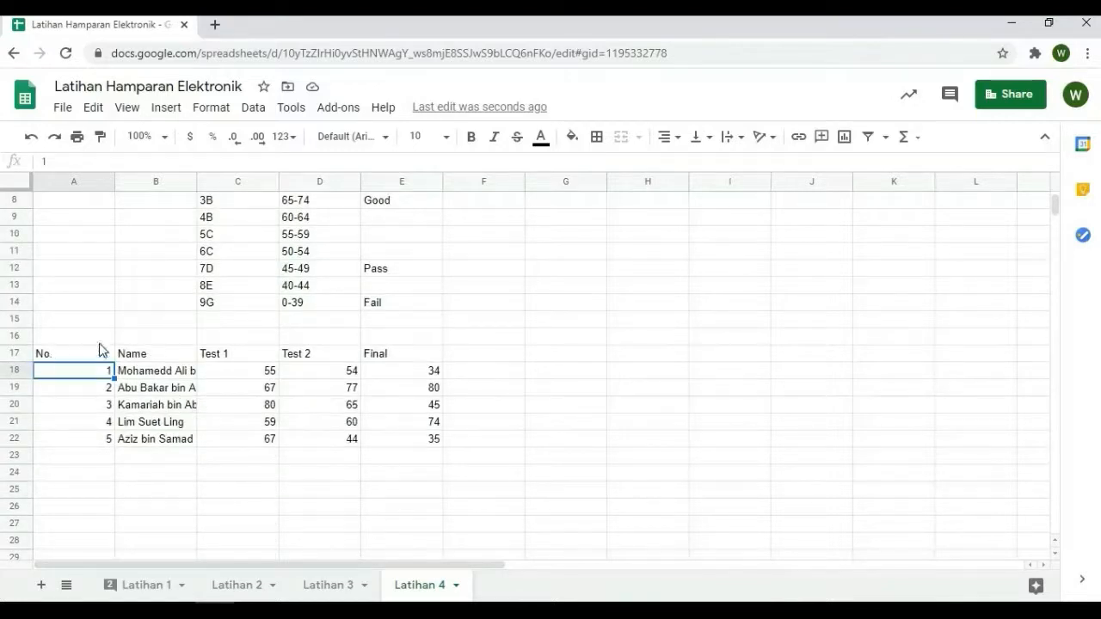
scroll(509, 416, up, 2)
scroll(508, 415, down, 2)
drag(335, 359, 418, 444)
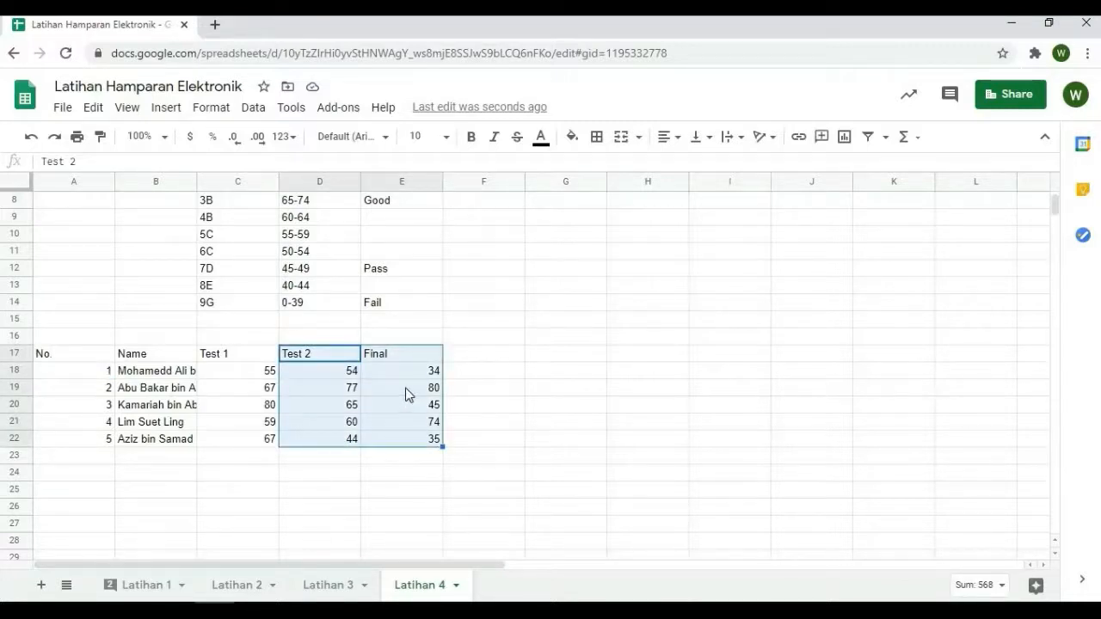
key(ctrl+c)
click(398, 354)
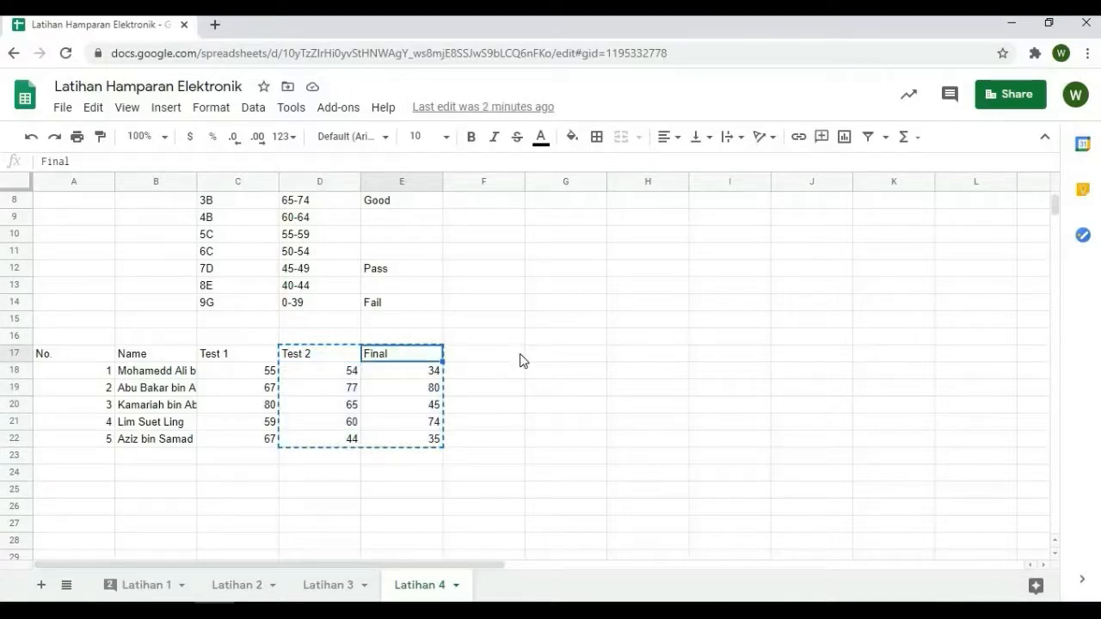
key(ctrl+v)
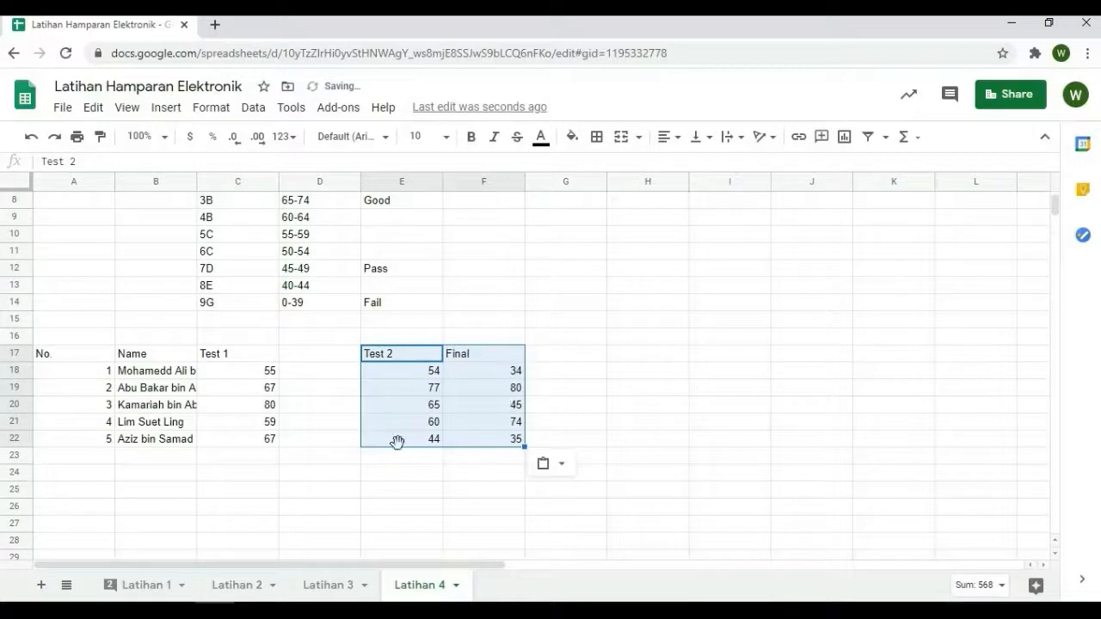
Move the Final column from F17:F22 to start at G17, leaving an empty column after Test 2
drag(465, 352, 479, 441)
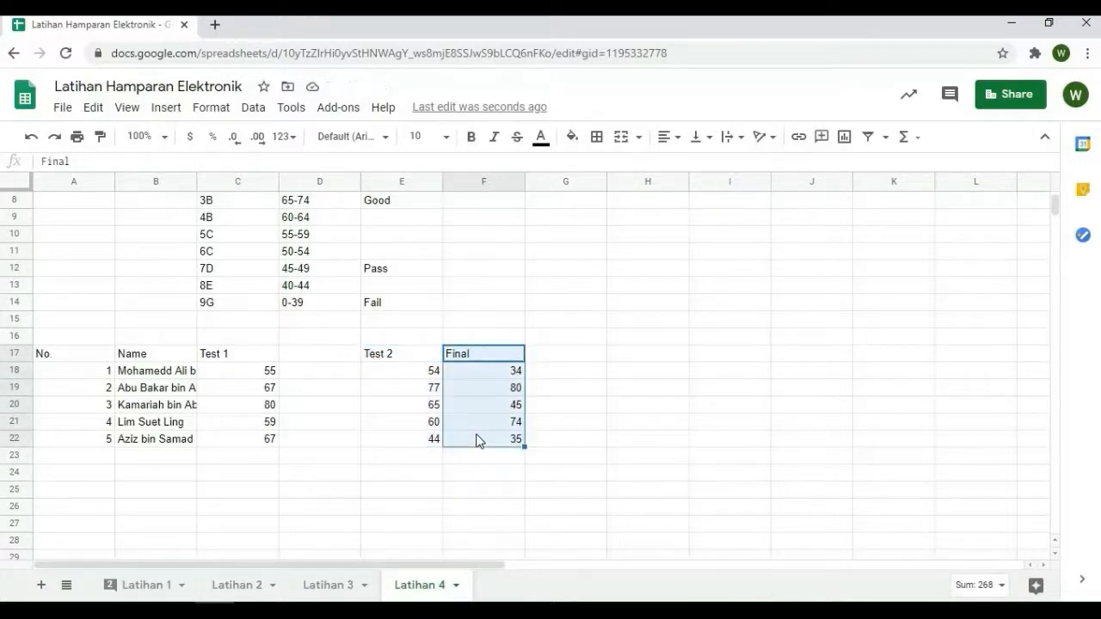
key(ctrl+c)
click(560, 352)
key(ctrl+v)
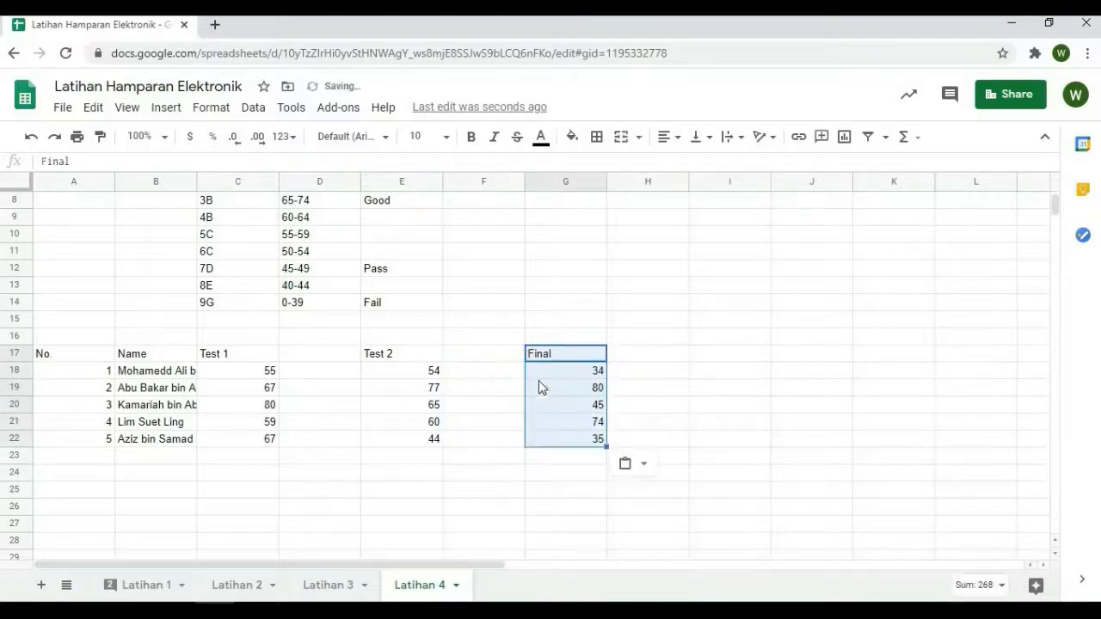
Enter the weight headings 25% in D17, 35% in F17 and 40% in H17
click(324, 355)
text(2)
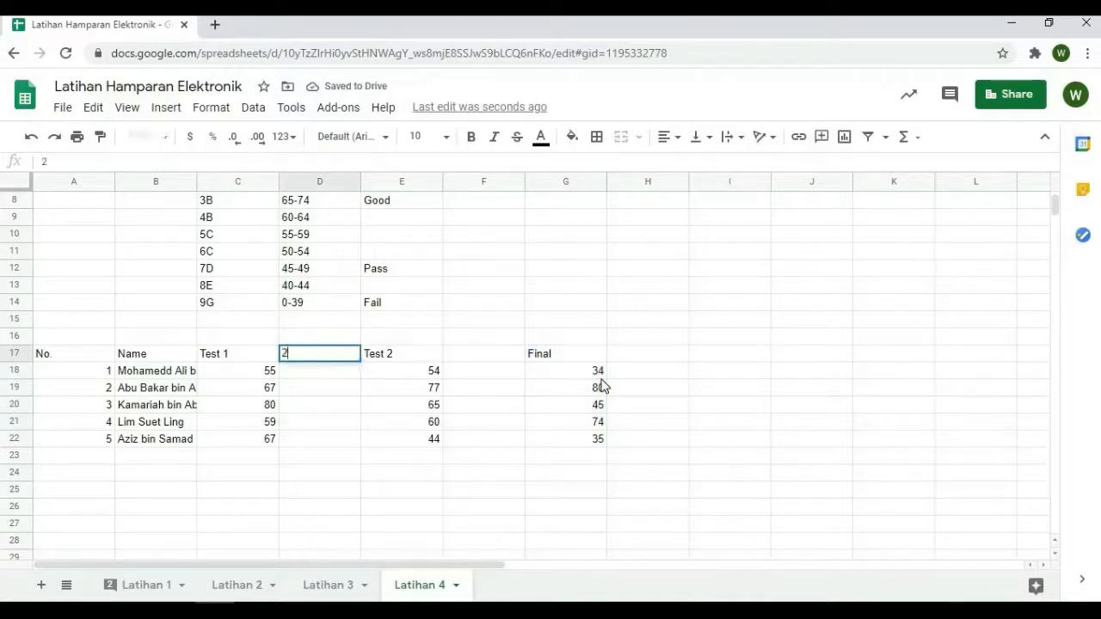
text(5%)
key(Tab)
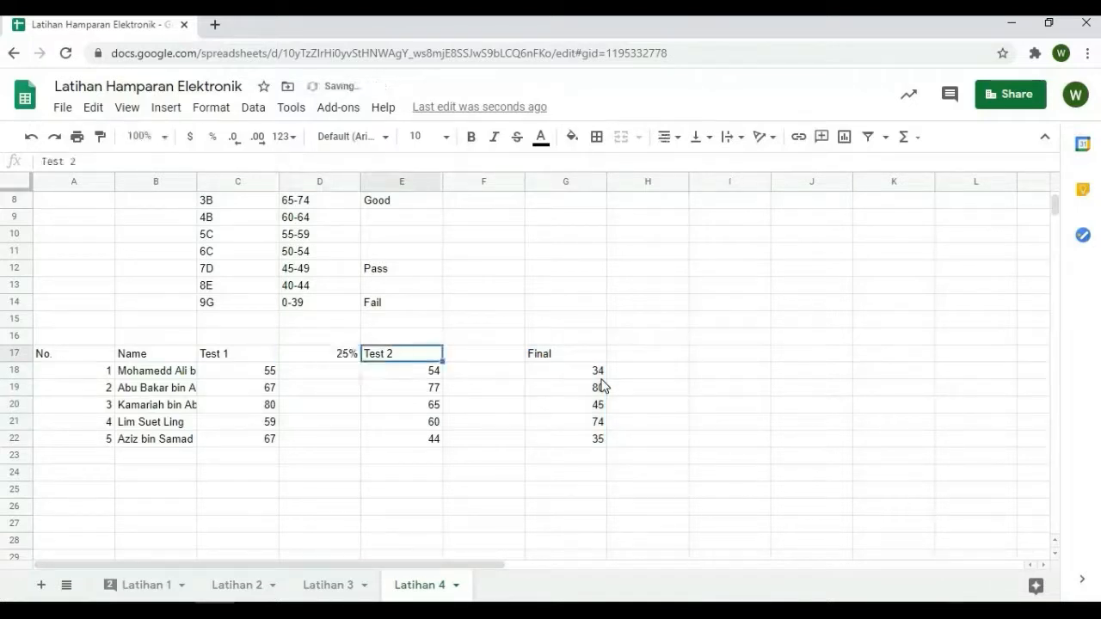
key(Tab)
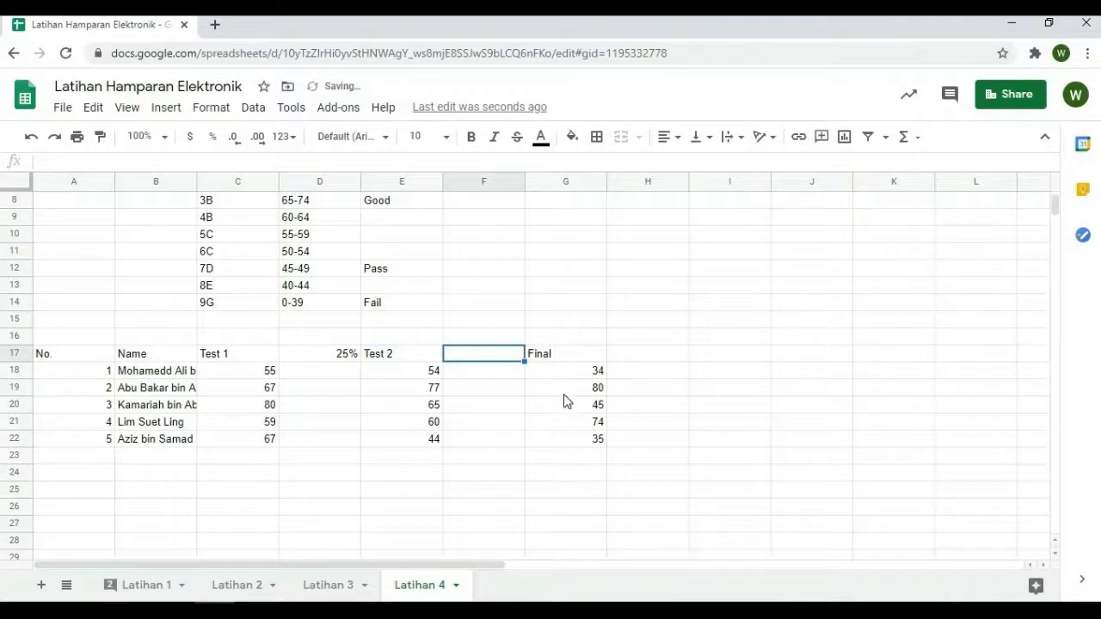
scroll(566, 402, up, 3)
scroll(566, 402, down, 2)
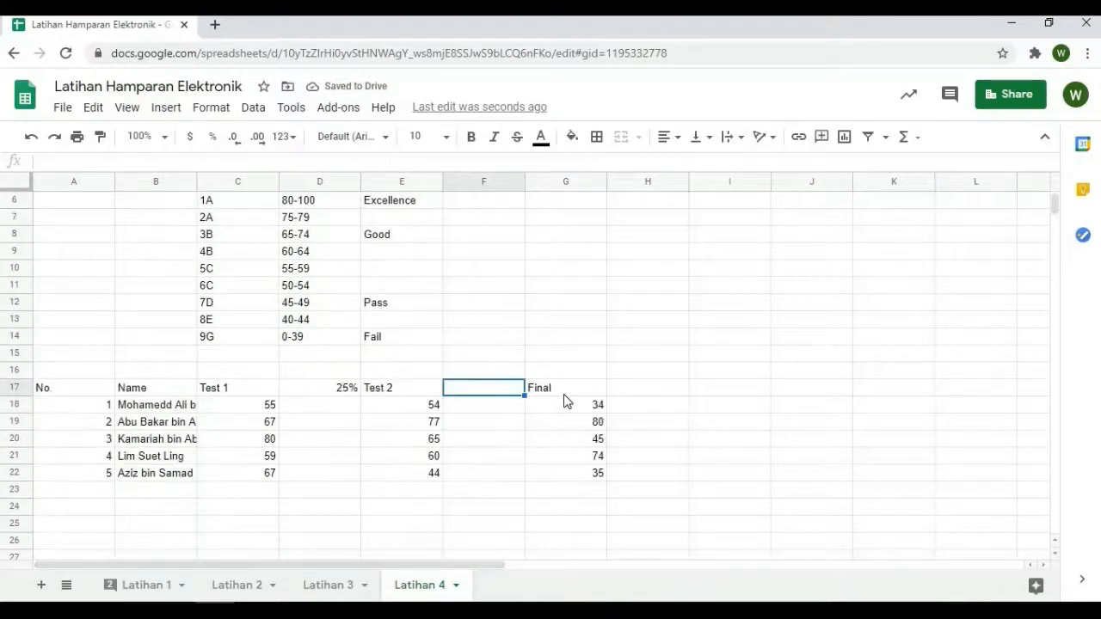
text(35%)
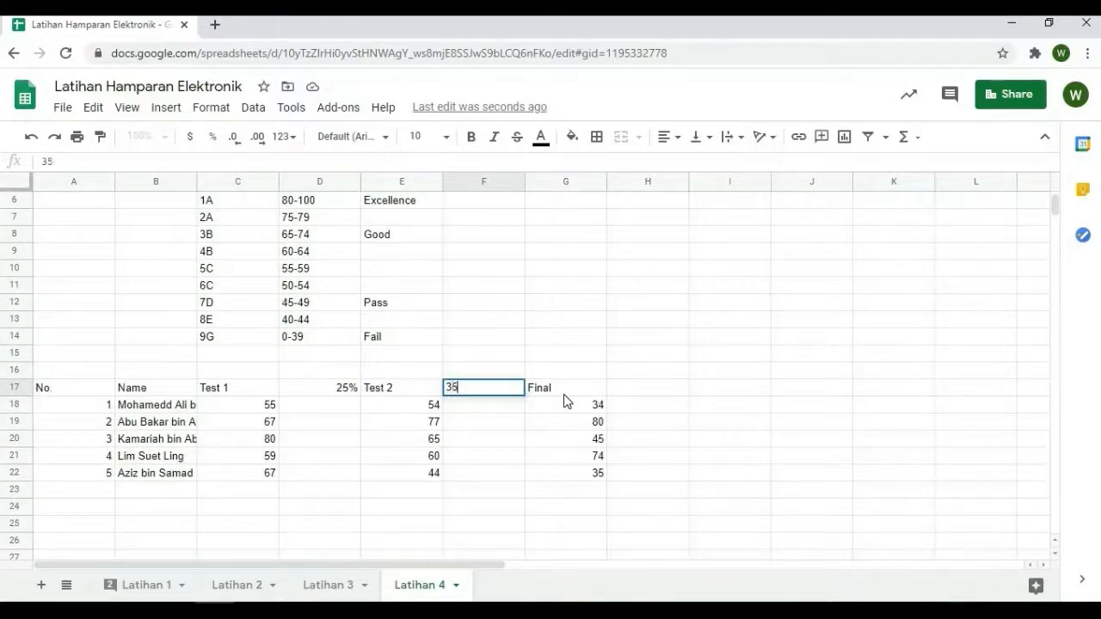
key(Tab)
key(Tab)
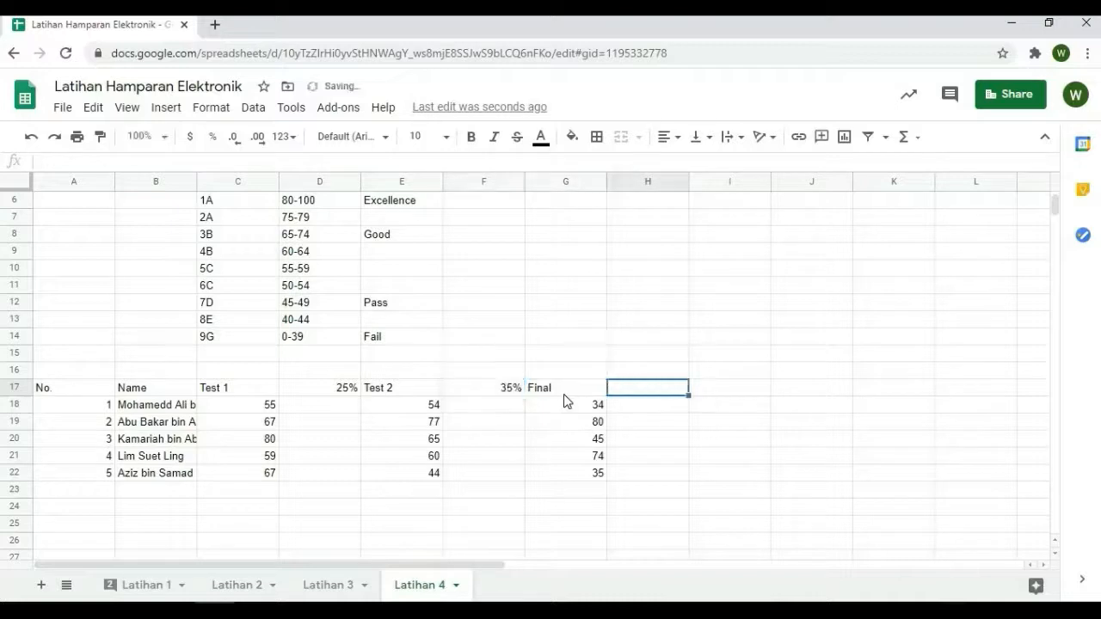
text(40%)
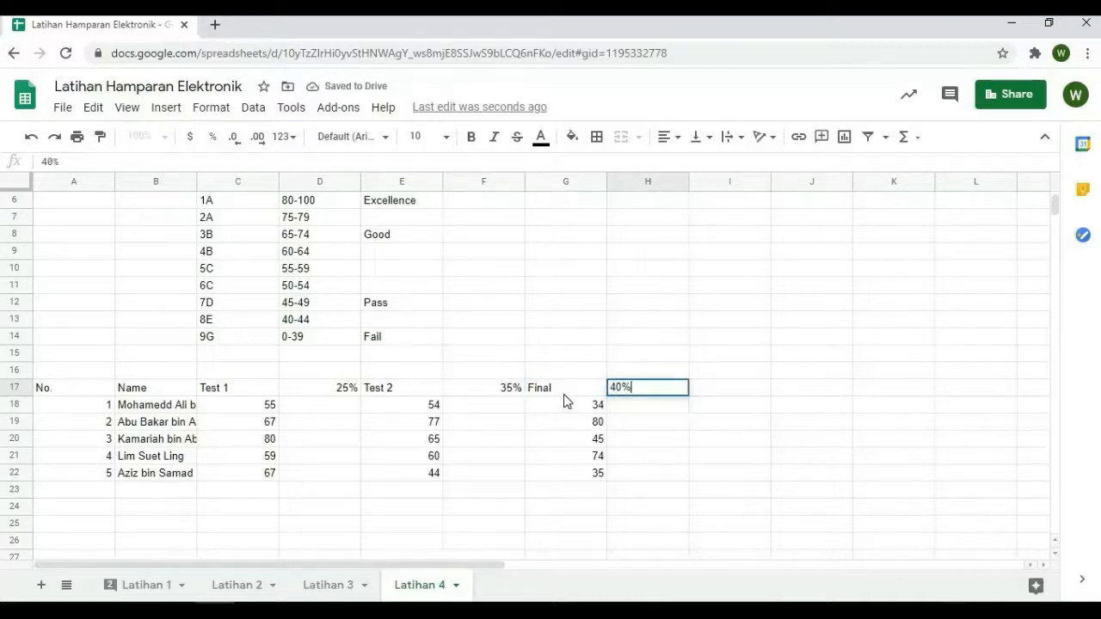
Add the column headings Jumlah in I17 and Grade in J17
click(697, 408)
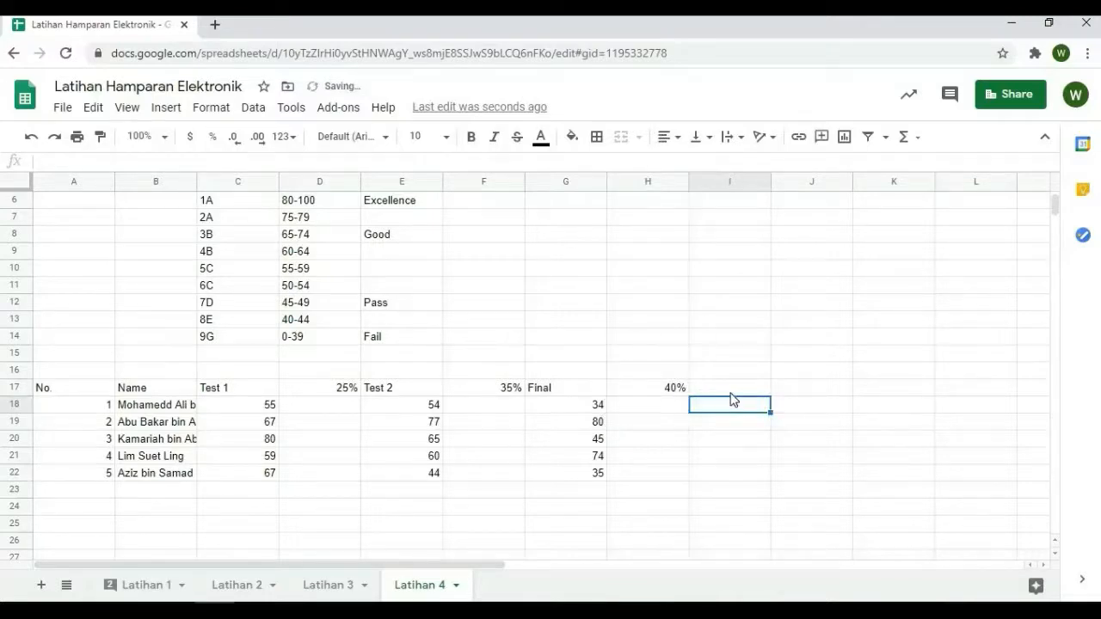
key(Up)
text(Jumal)
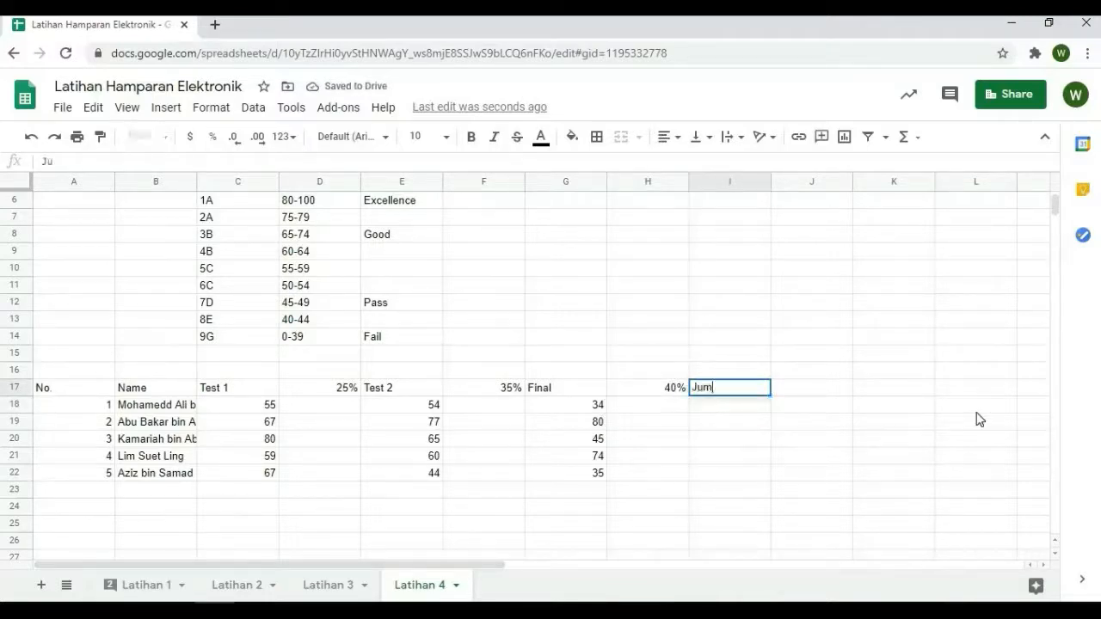
key(BackSpace)
key(BackSpace)
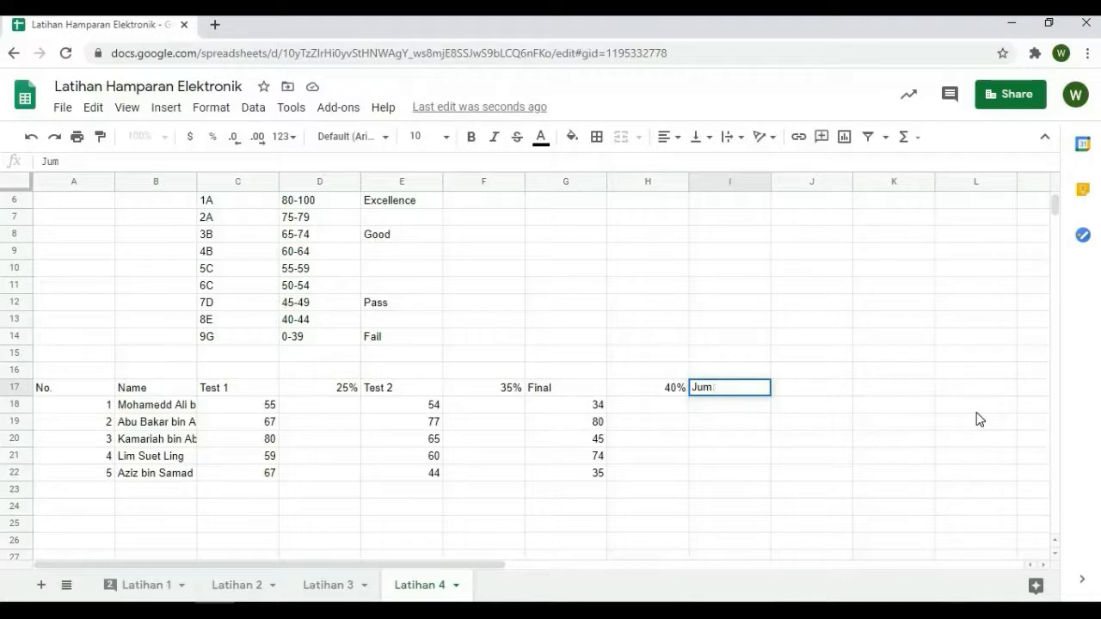
text(lah)
key(Tab)
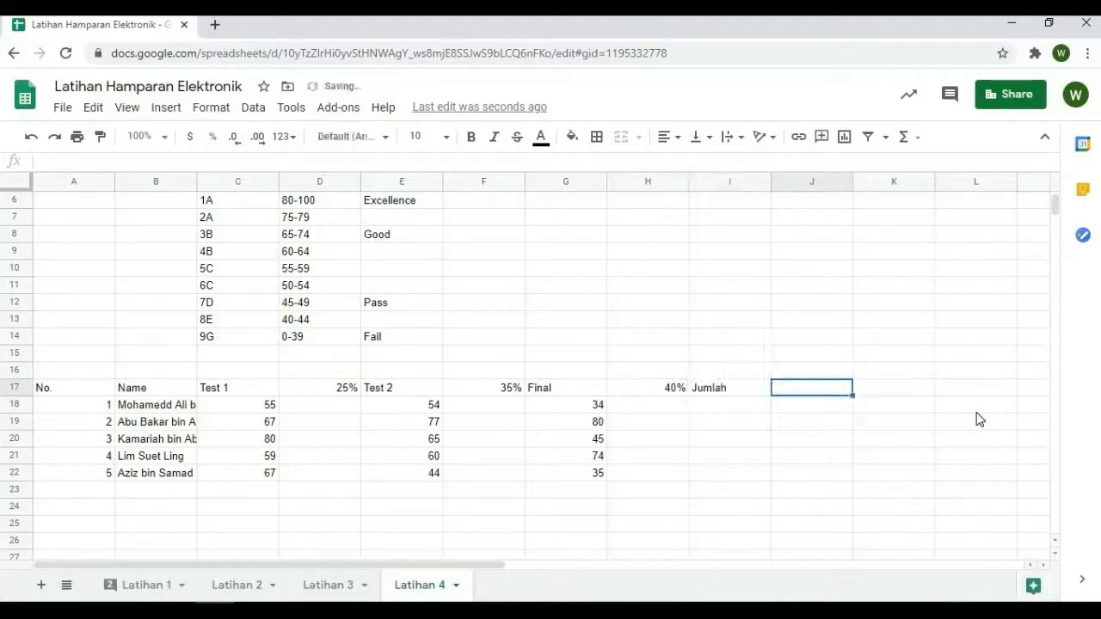
text(Gra)
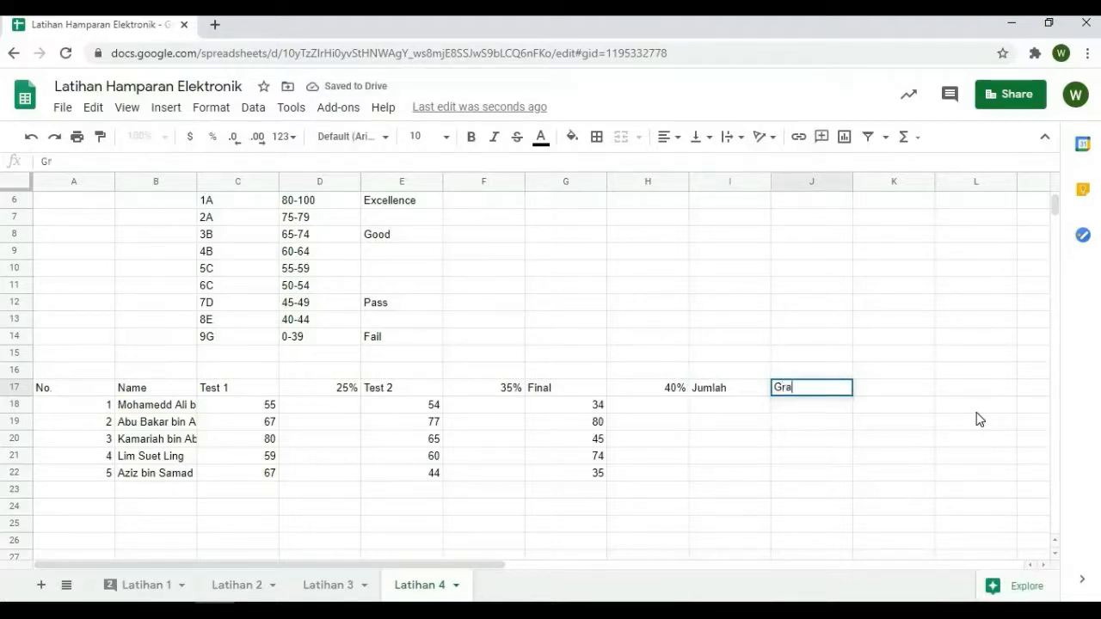
text(de)
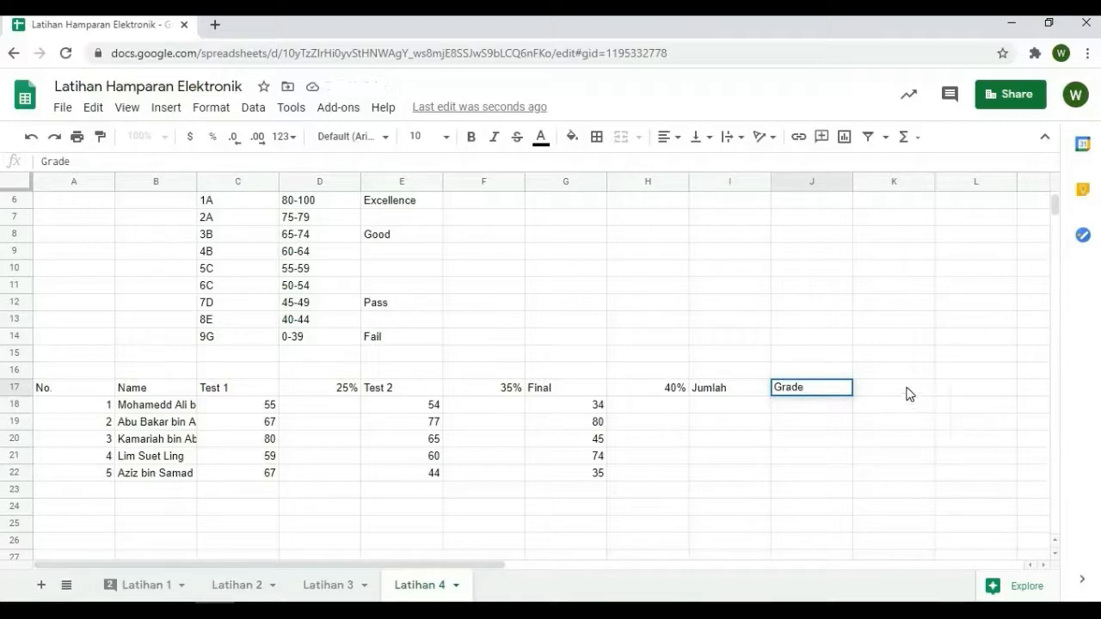
key(Tab)
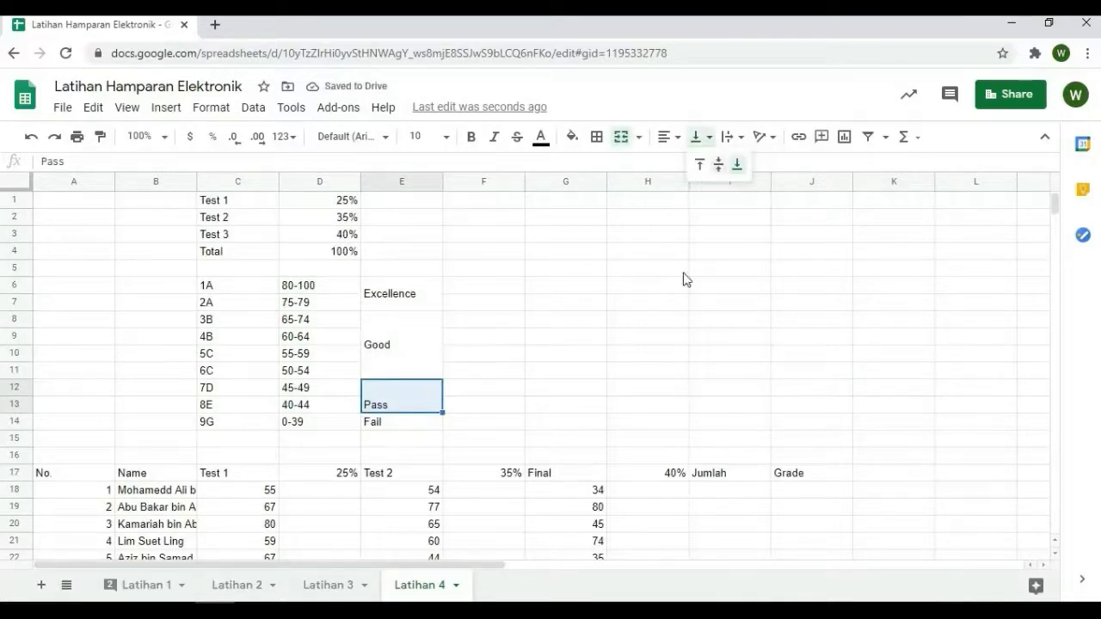
Merge E6:E7, E8:E11 and E12:E13 in the grading table, and apply all borders to C6:E14
click(718, 164)
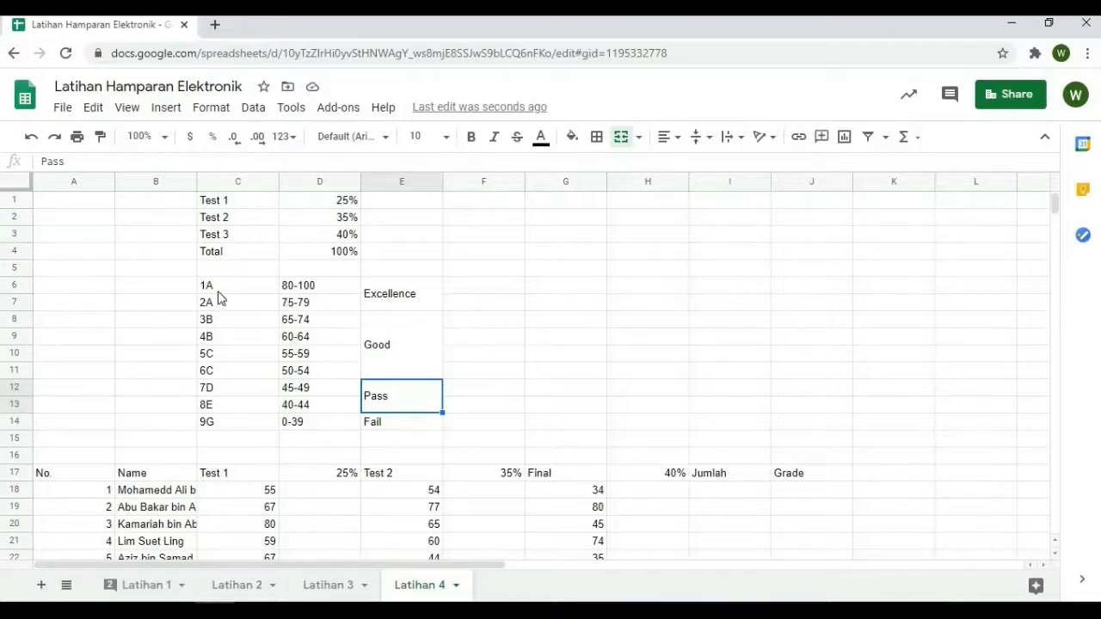
drag(216, 294, 421, 421)
click(596, 137)
click(602, 167)
click(568, 250)
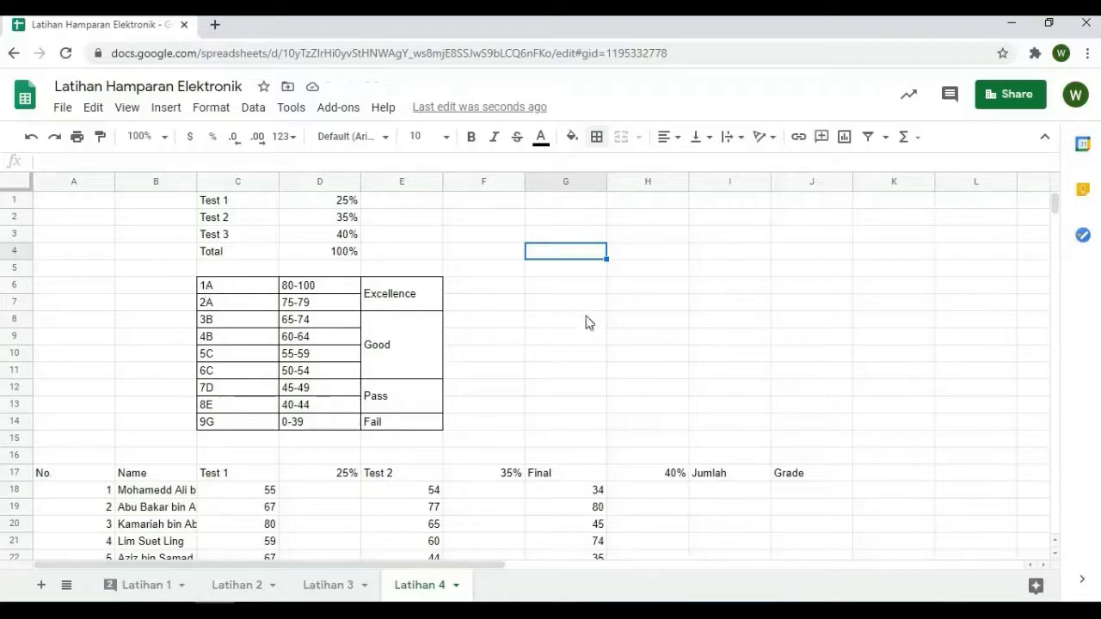
scroll(590, 343, down, 2)
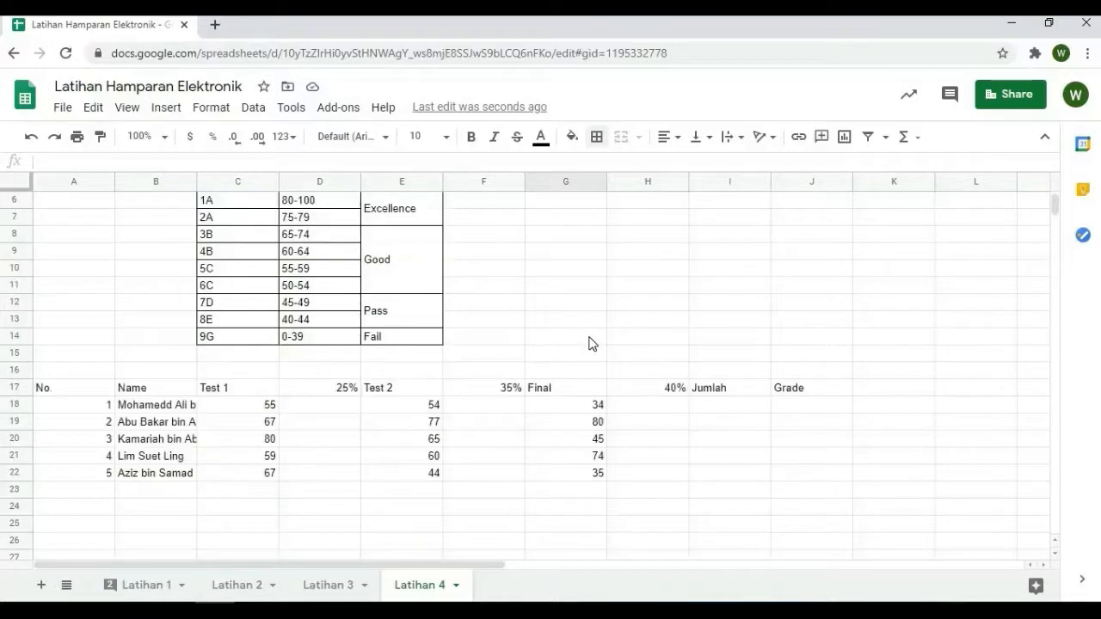
scroll(804, 273, up, 1)
scroll(660, 270, down, 2)
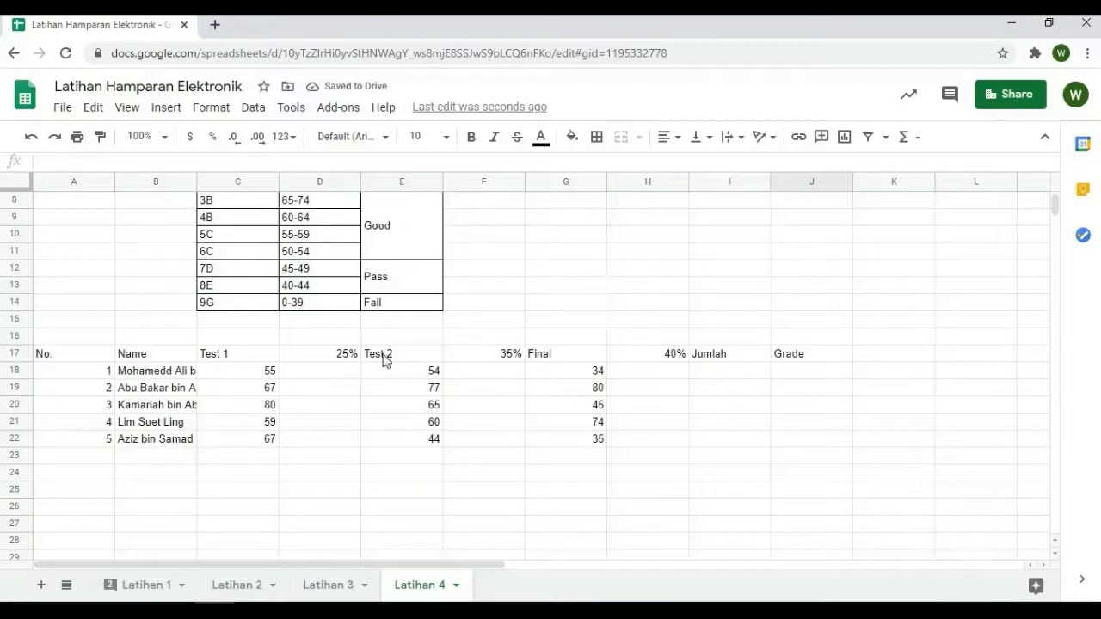
click(346, 370)
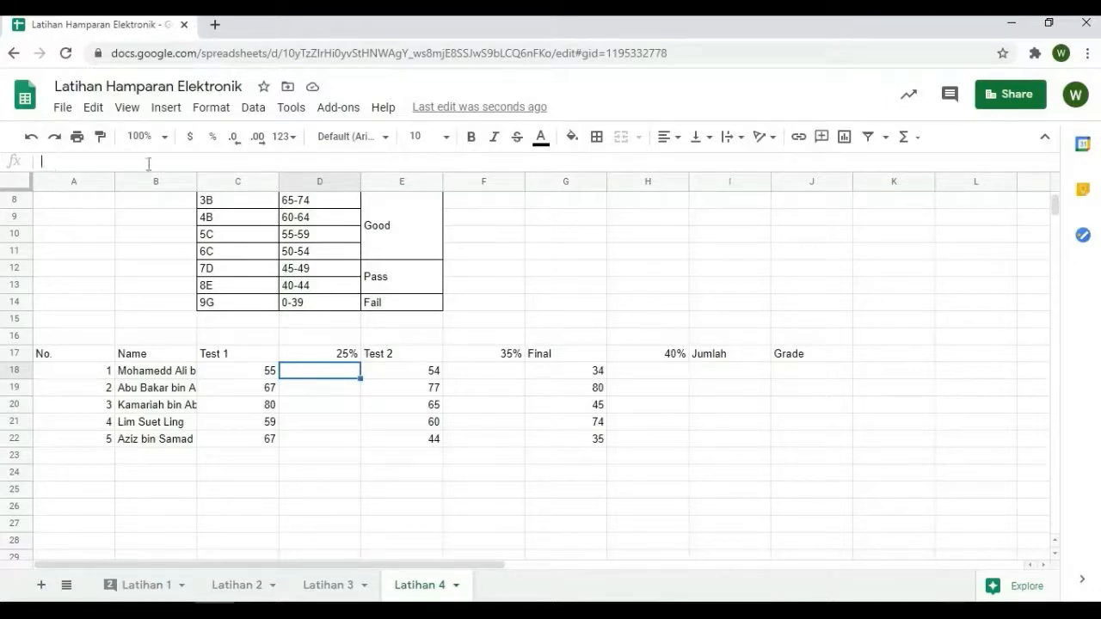
click(297, 420)
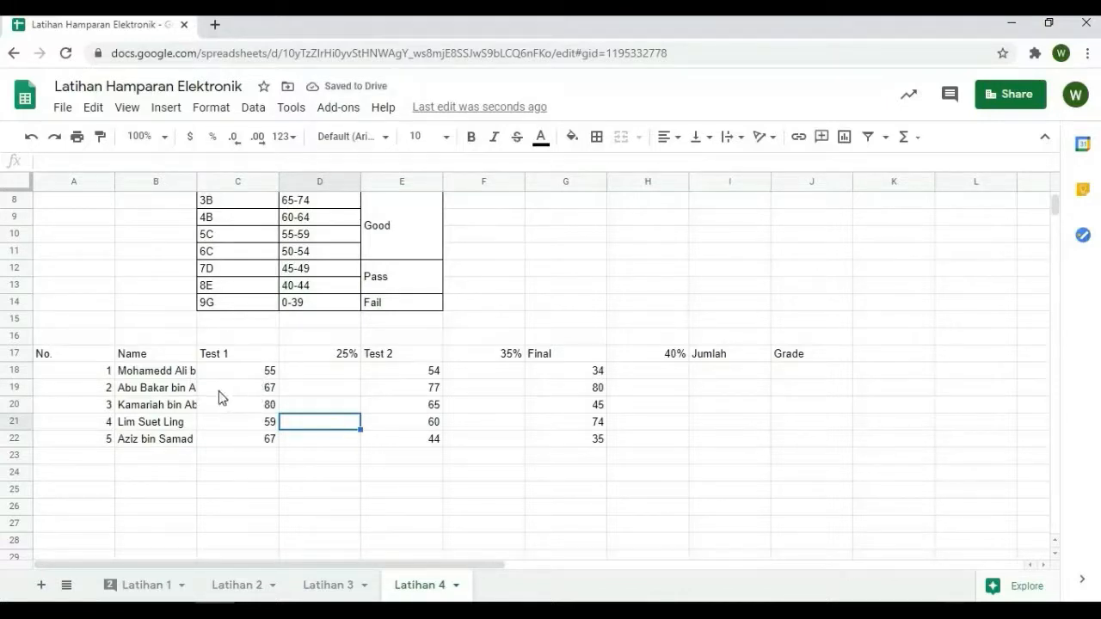
Set the text wrapping of the first student's name in B18 to Wrap
double_click(176, 376)
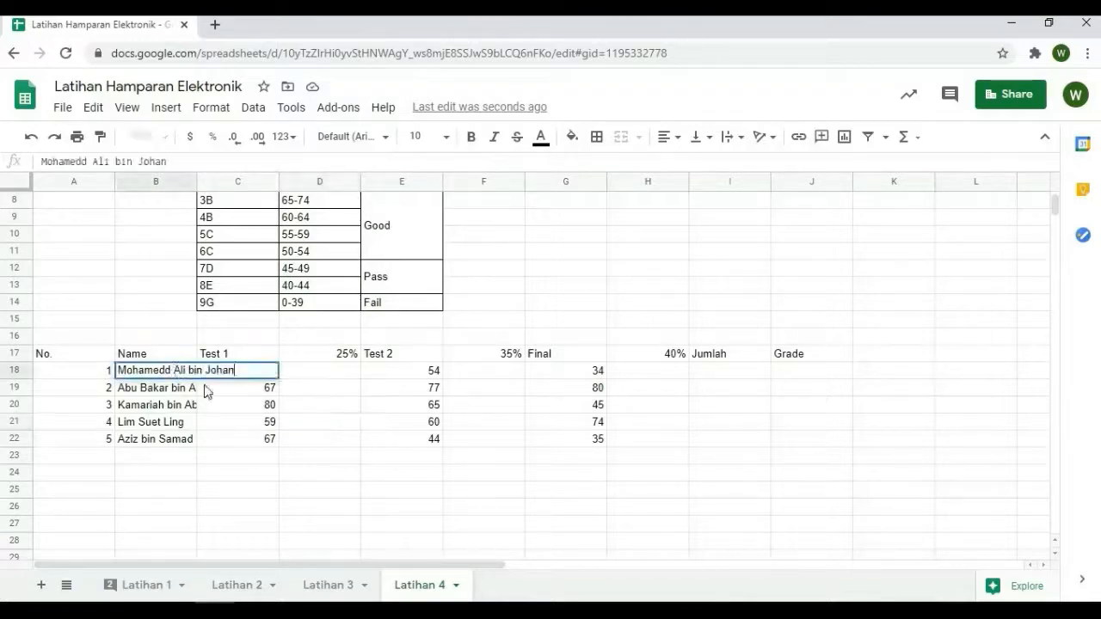
key(Return)
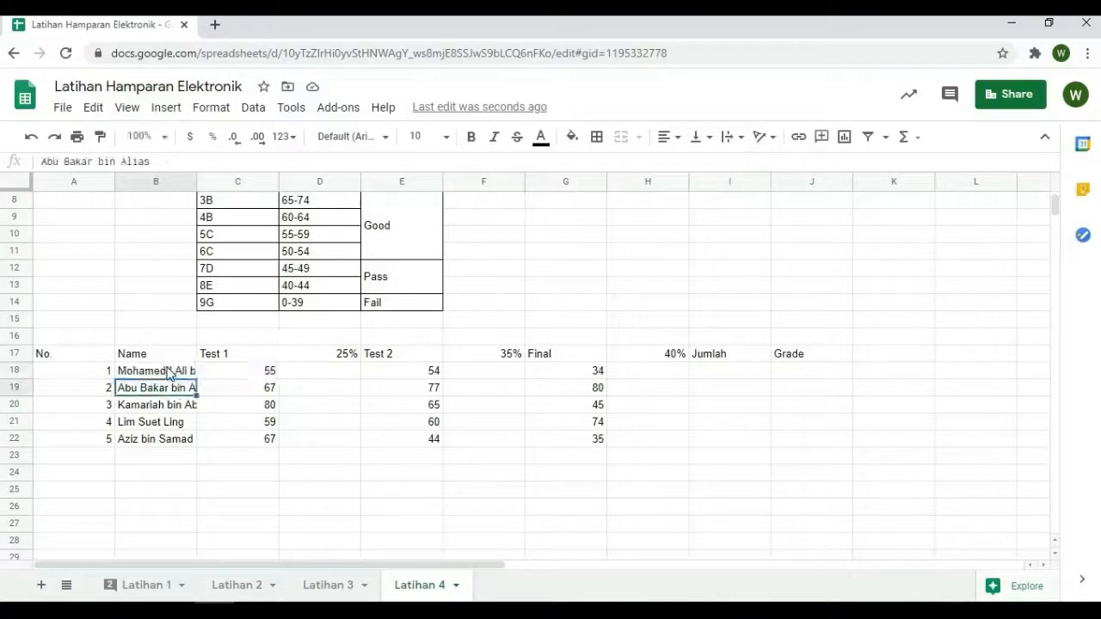
click(169, 373)
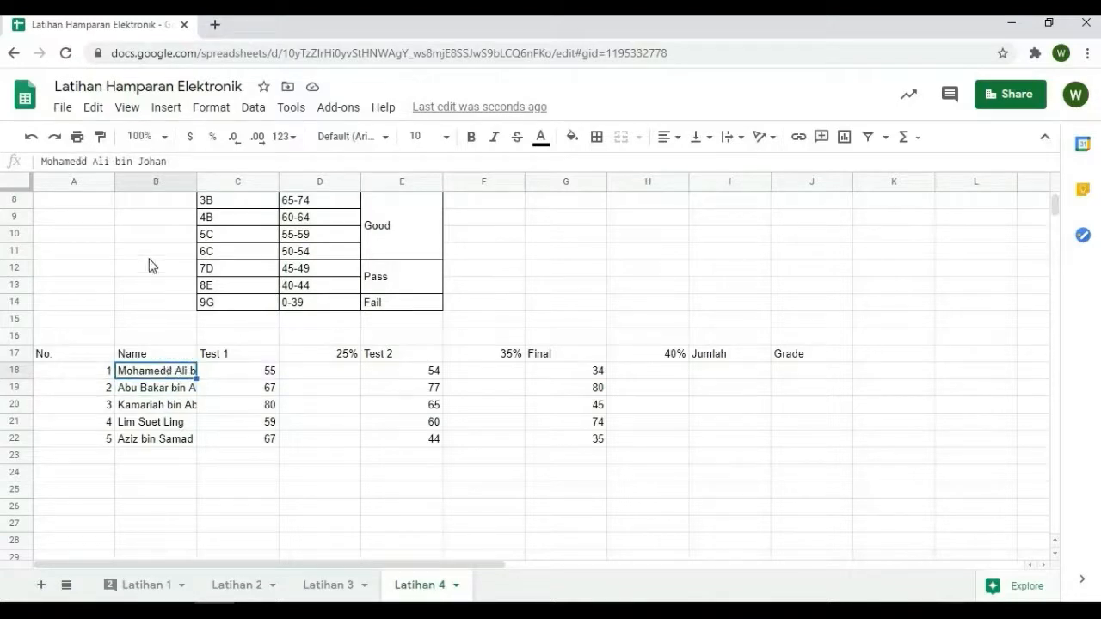
click(212, 109)
mouse_move(249, 439)
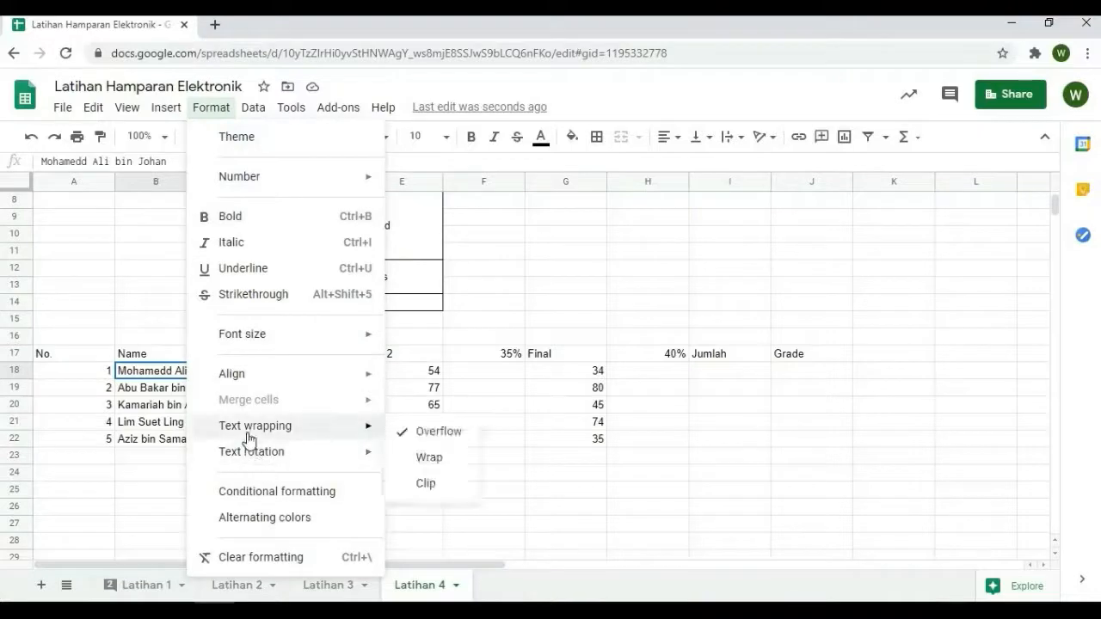
click(394, 458)
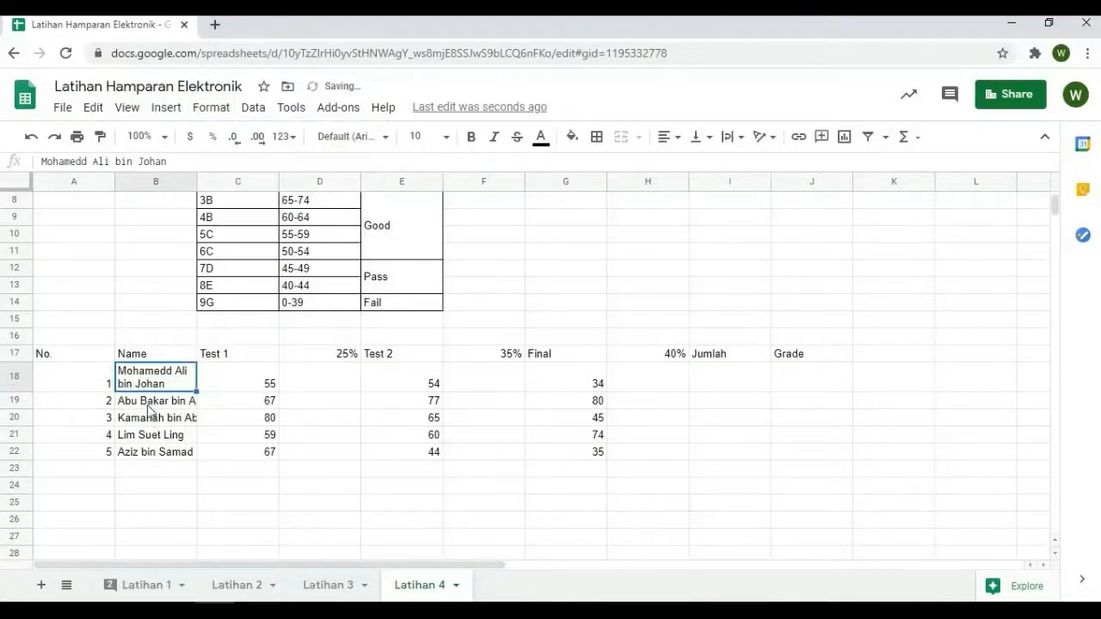
Apply Wrap text wrapping to the remaining student names in B19:B22
drag(148, 401, 152, 462)
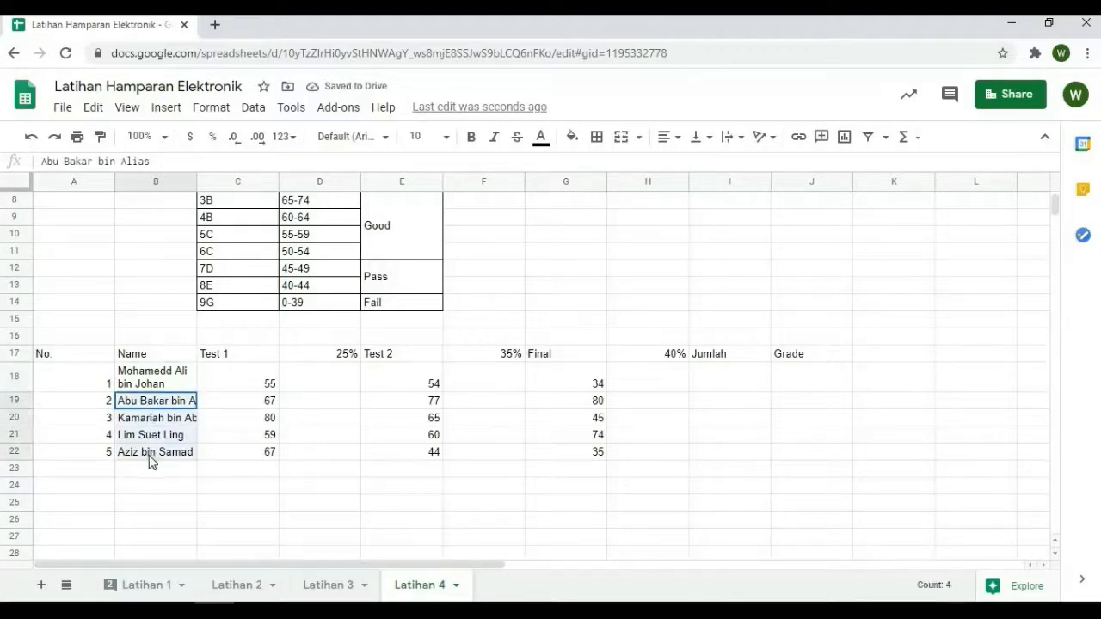
click(204, 114)
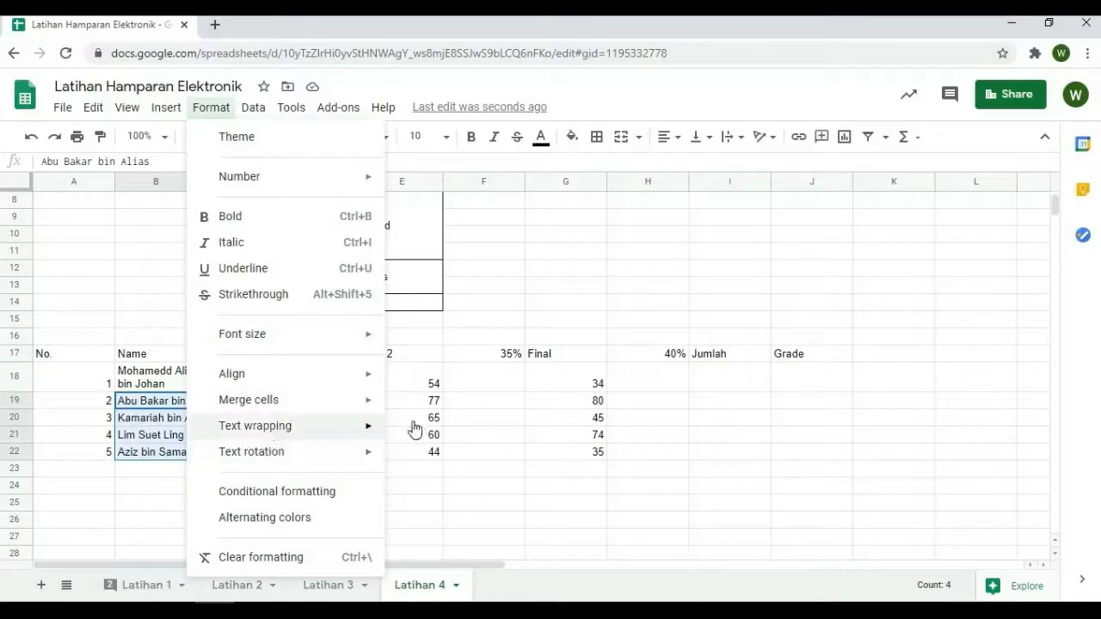
mouse_move(414, 429)
click(423, 456)
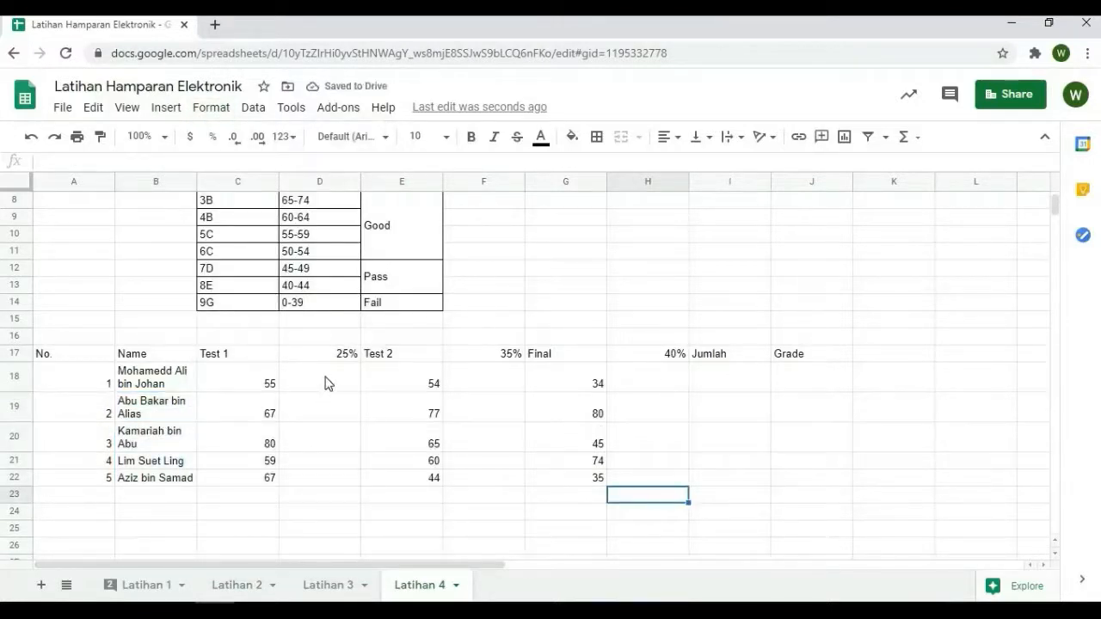
Enter the weighted Test 1 formula =(C18*25)/100 in D18 and fill it down to D22
click(329, 382)
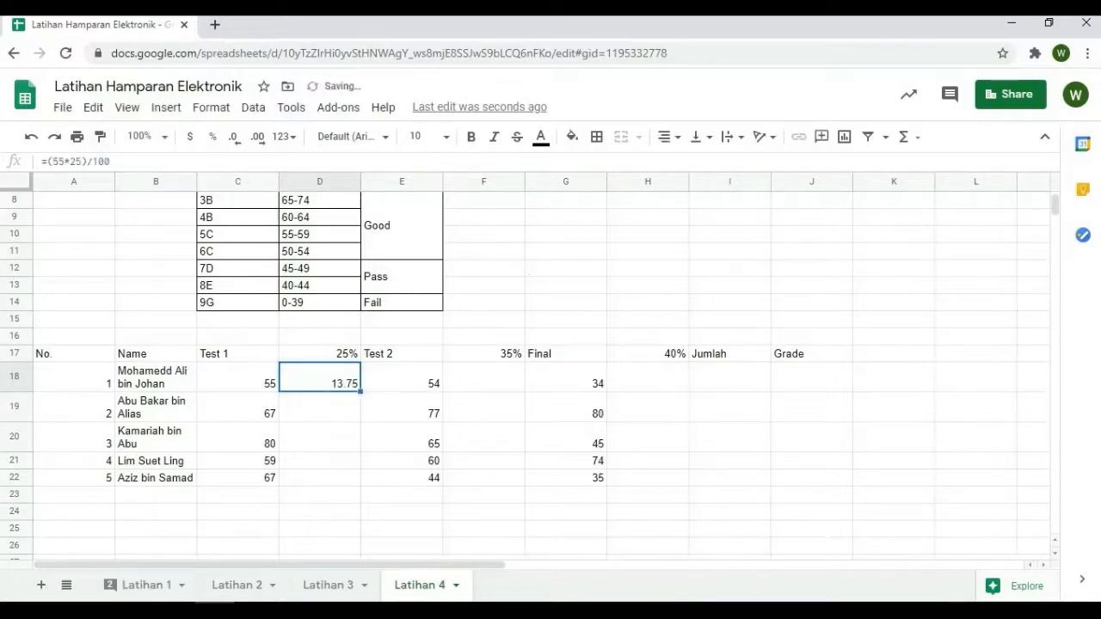
click(322, 403)
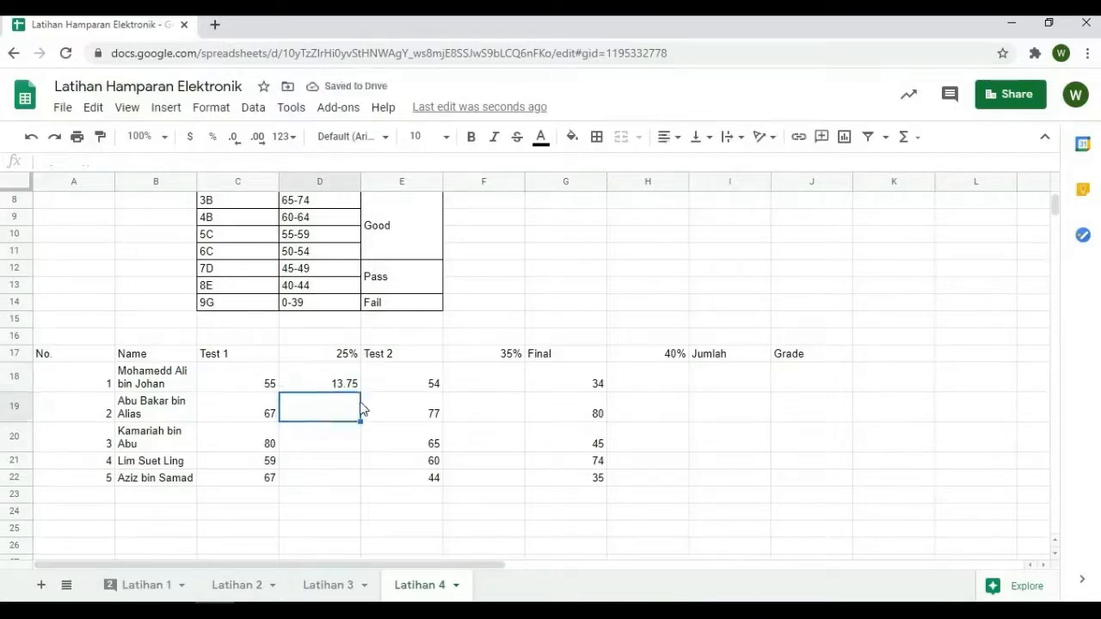
text(=)
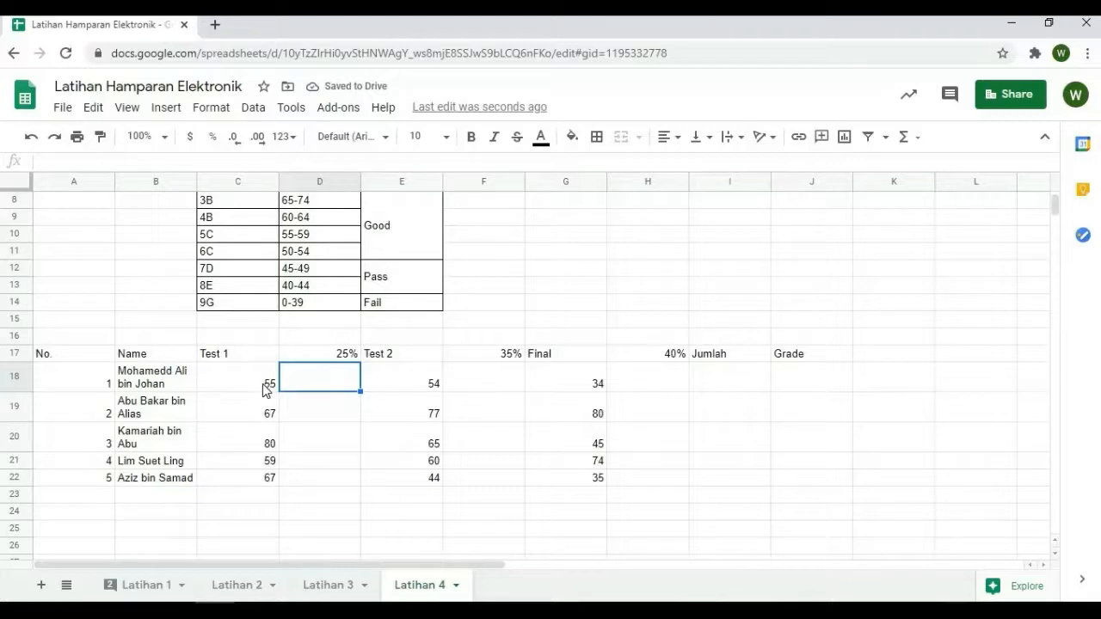
click(56, 165)
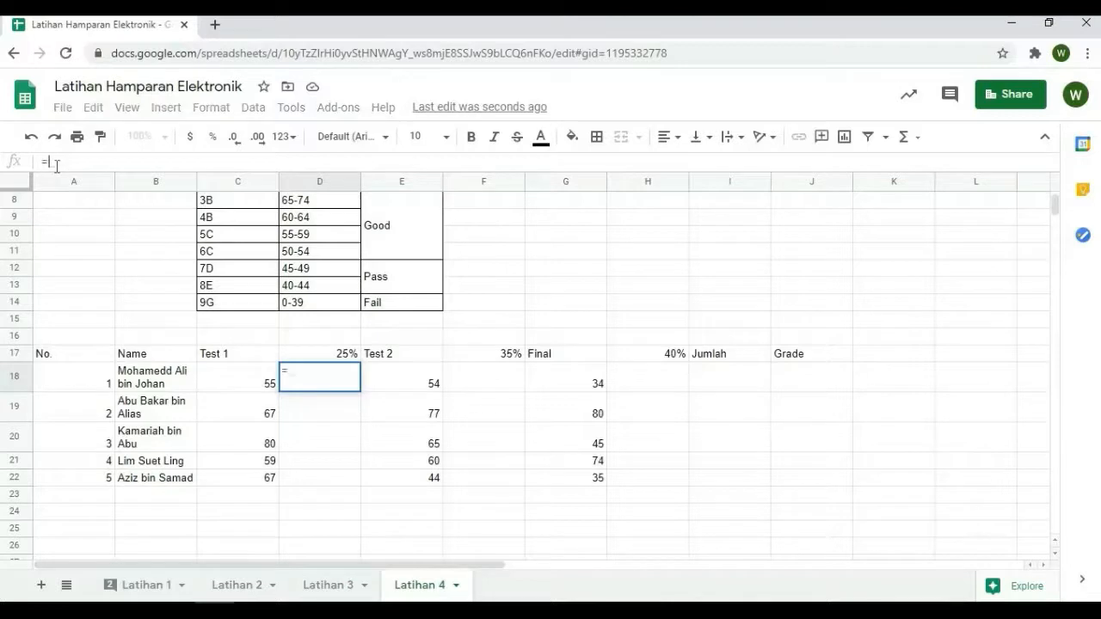
text(=()
click(238, 388)
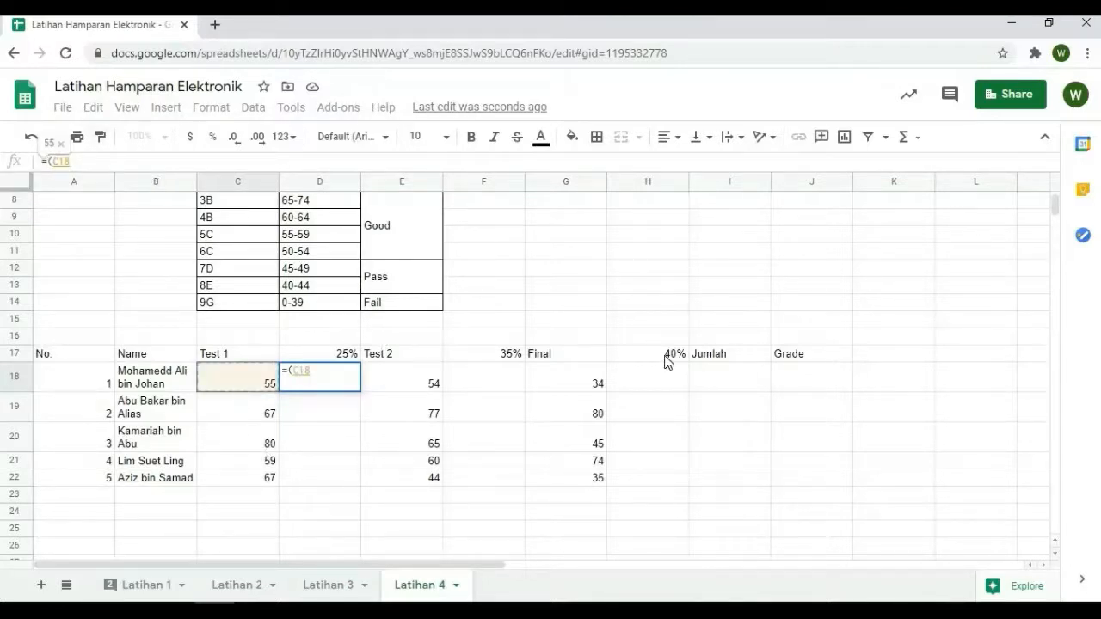
text(*25)
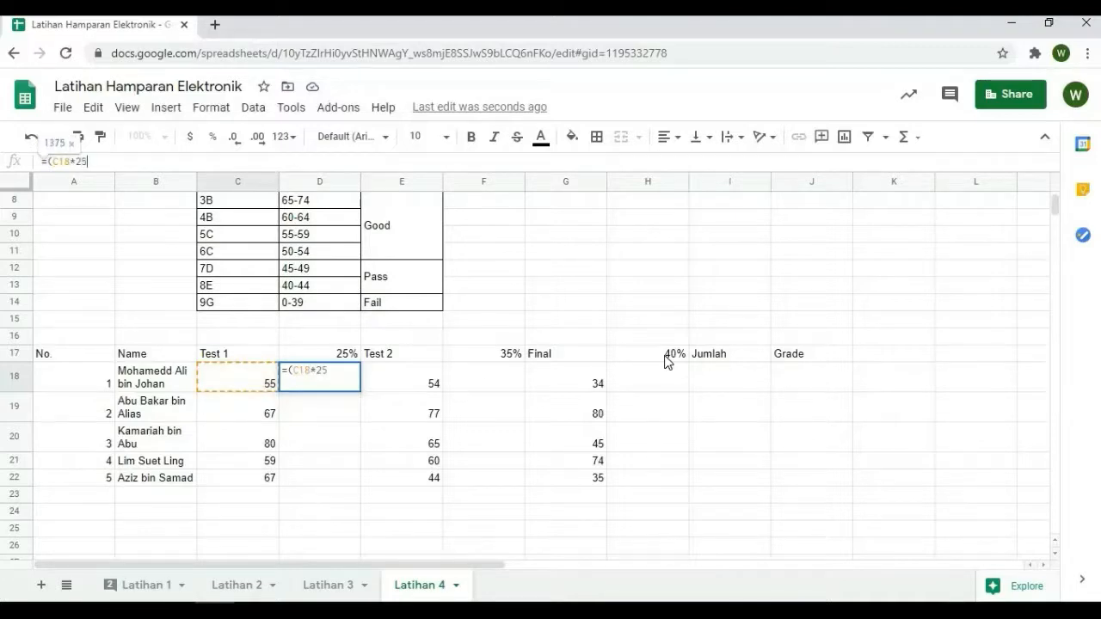
text()/100)
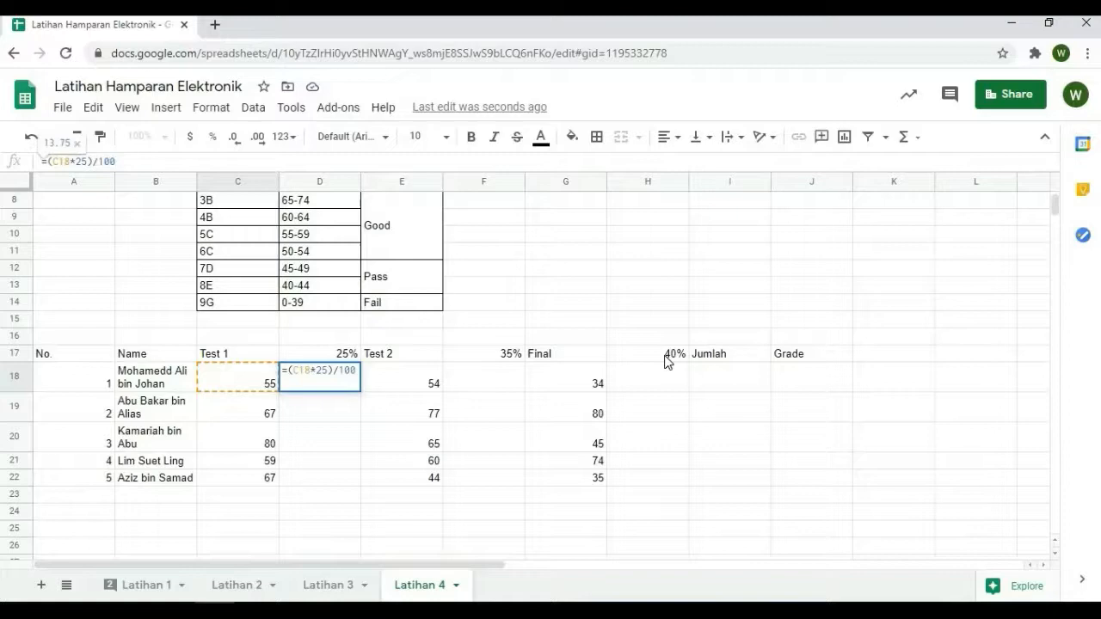
key(Return)
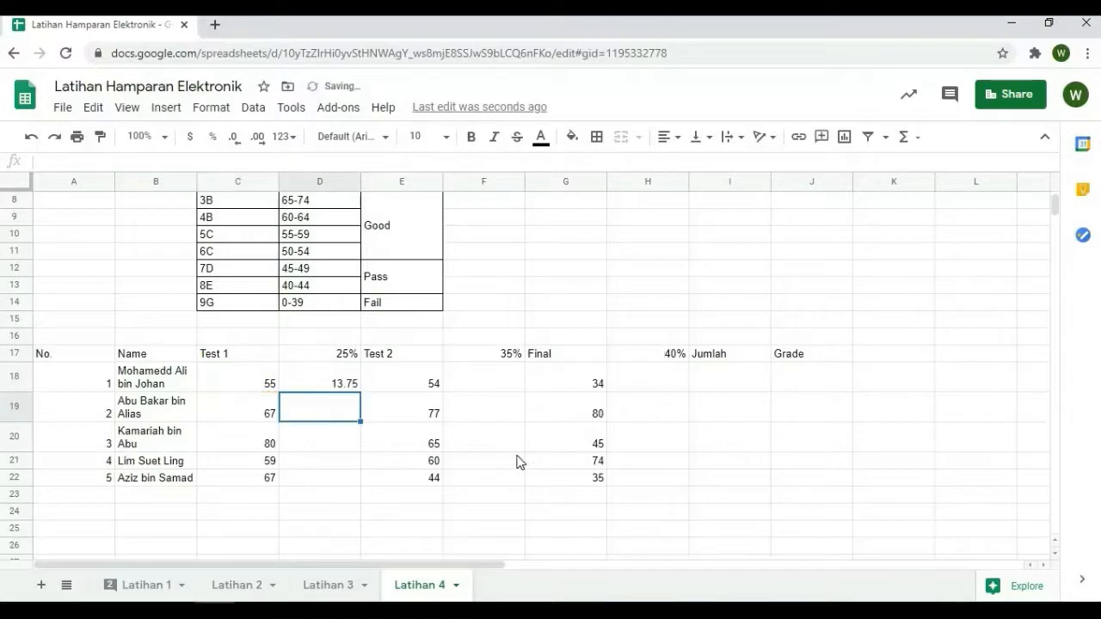
click(349, 386)
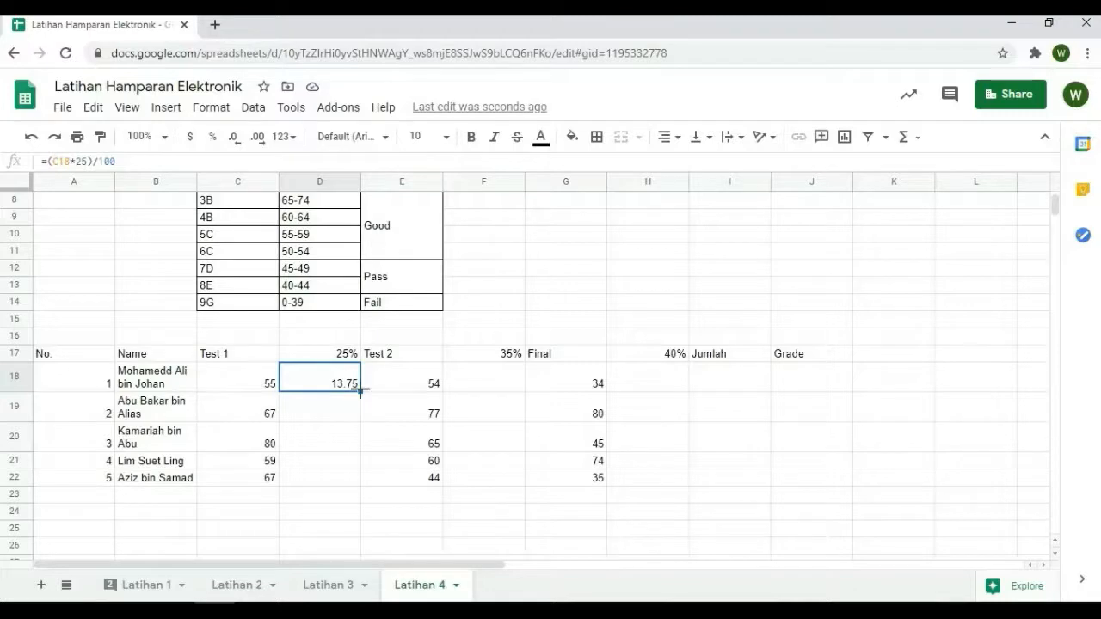
drag(361, 403, 361, 480)
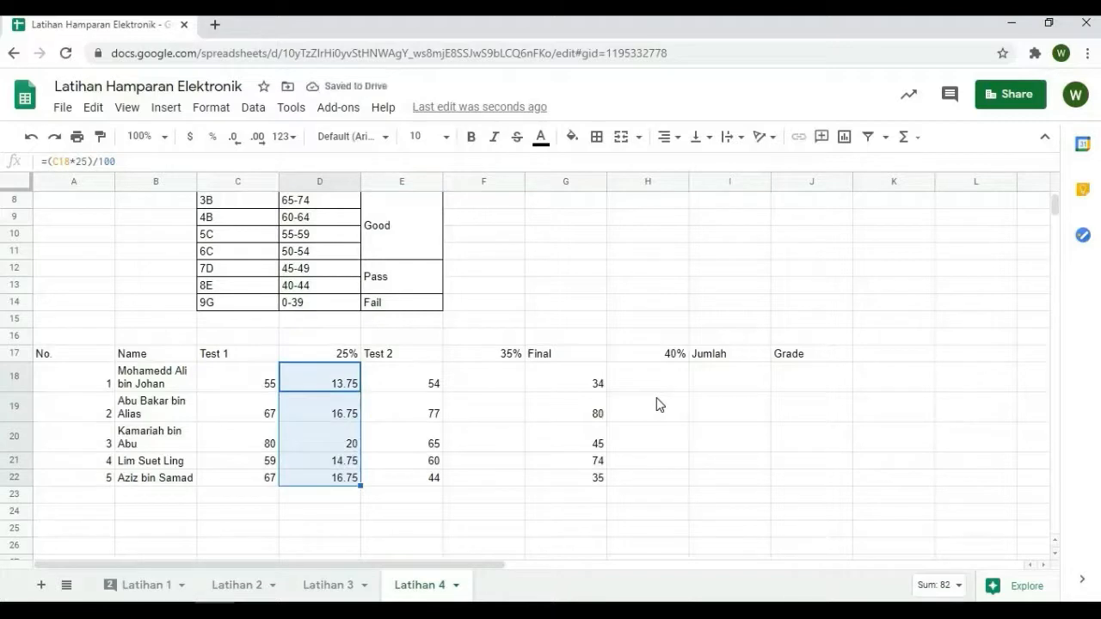
Enter the weighted Test 2 formula =E18*0.35 in F18 and fill it down to F22
click(473, 385)
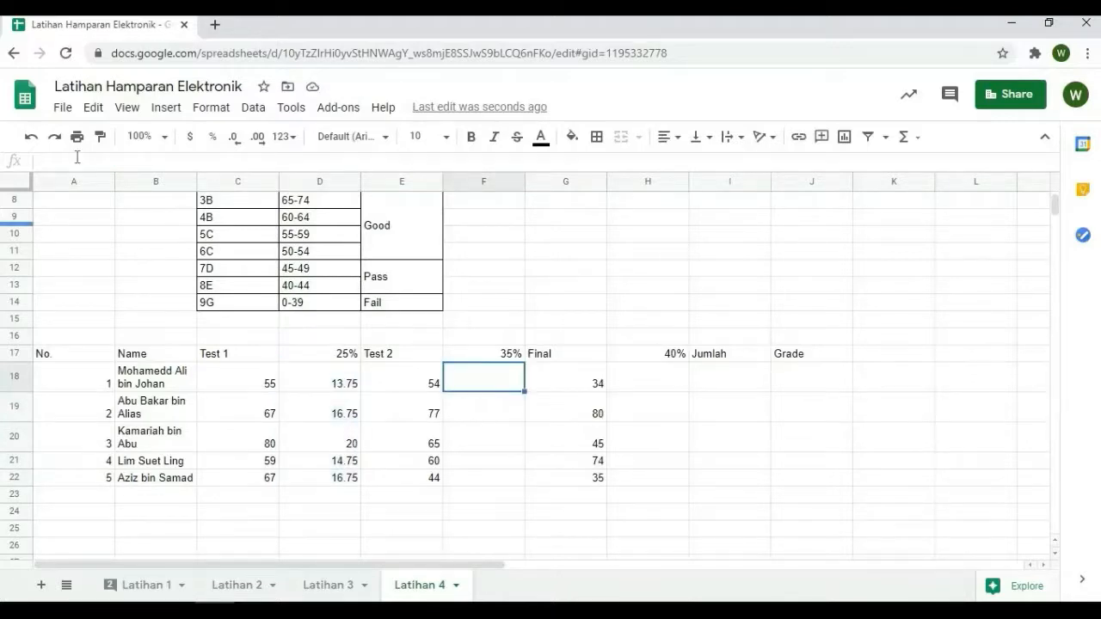
click(139, 161)
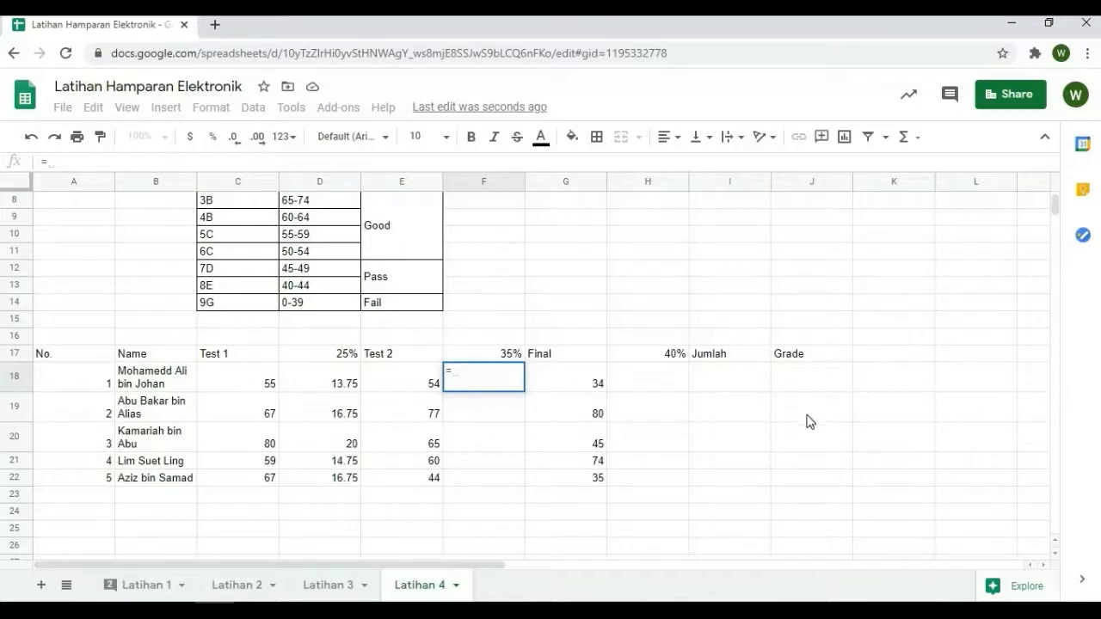
click(433, 392)
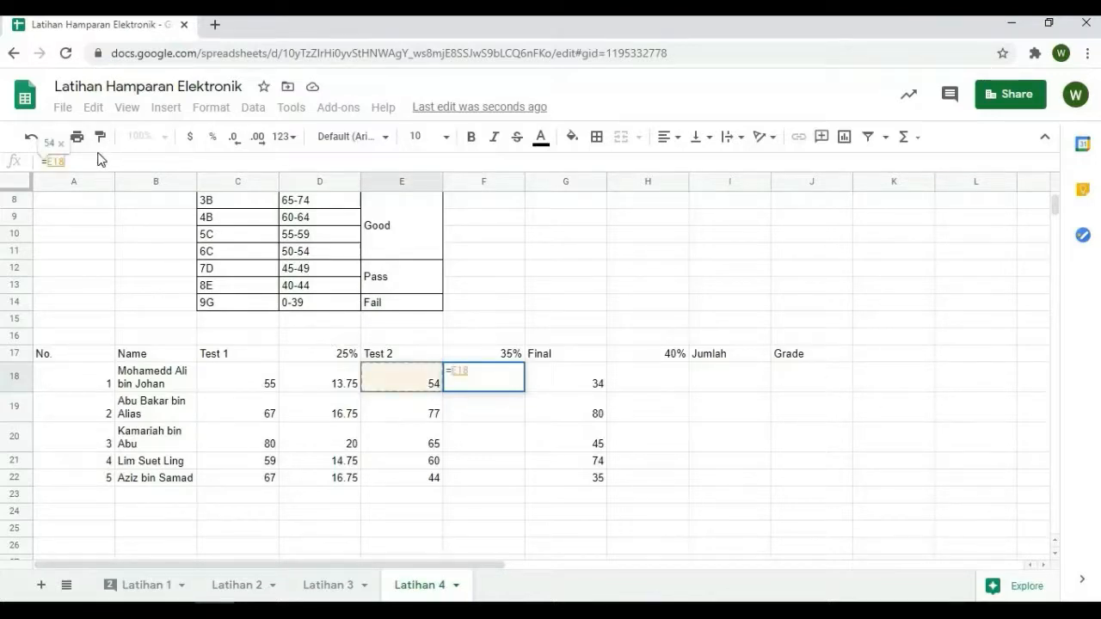
text(*)
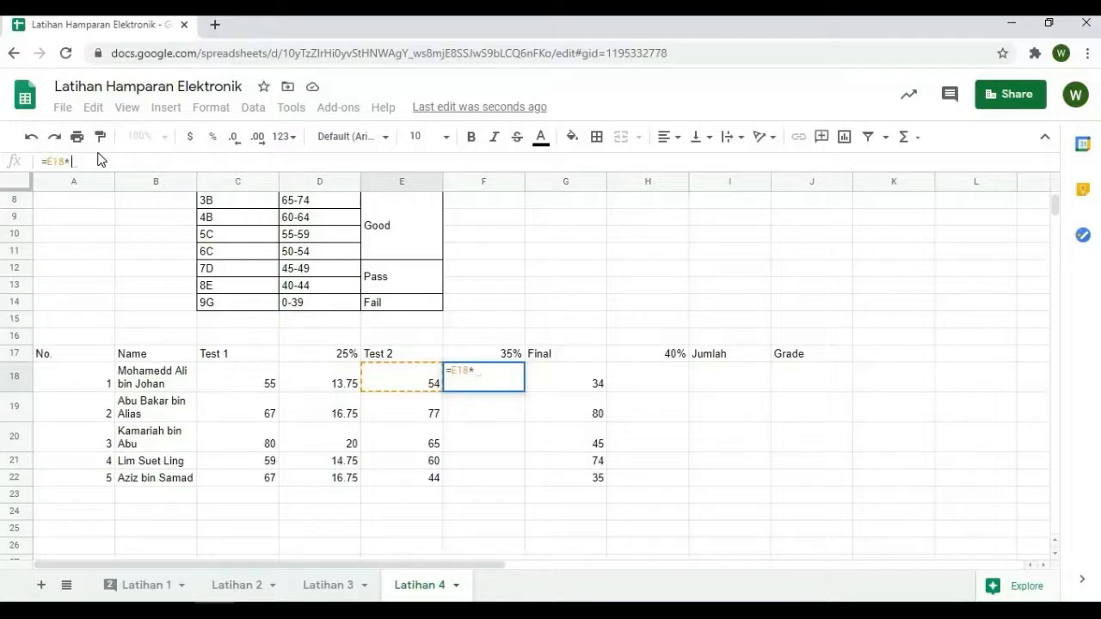
text(0.35)
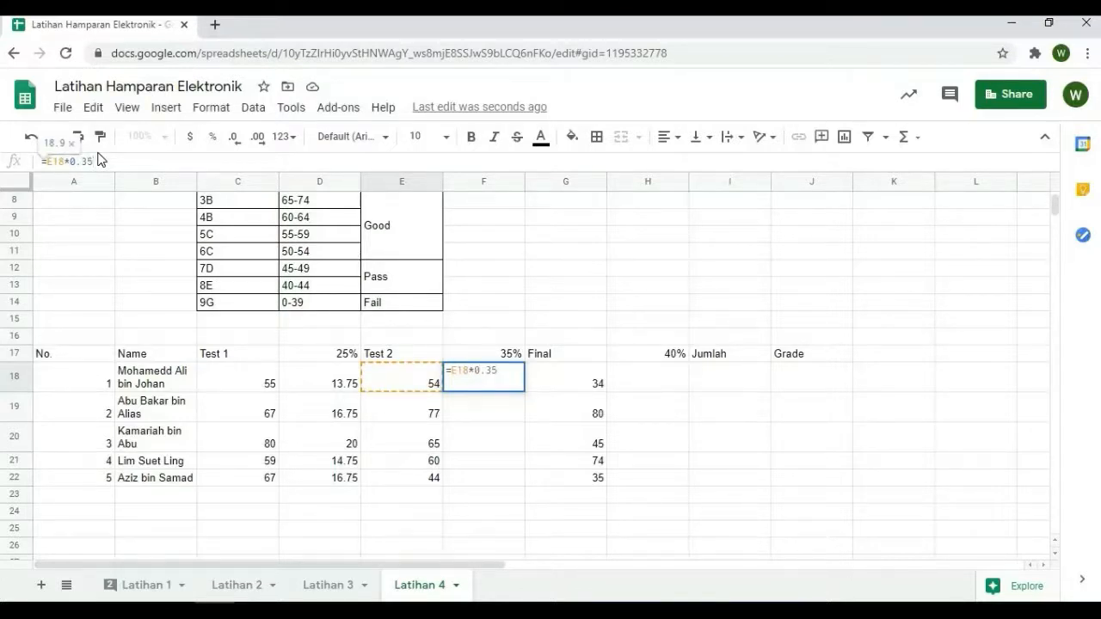
key(Return)
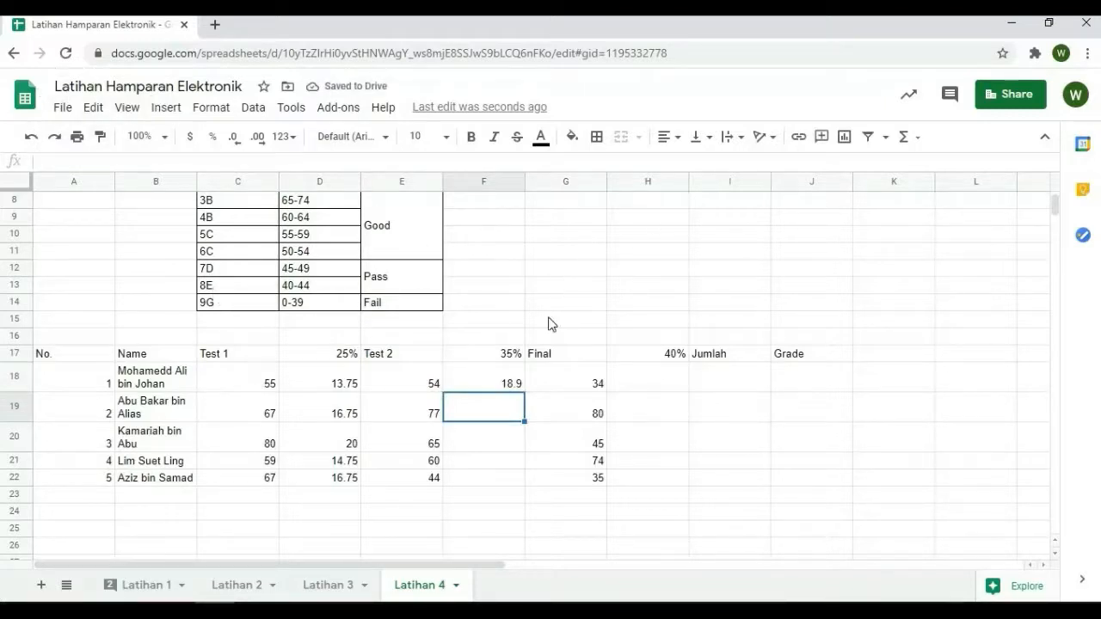
click(521, 387)
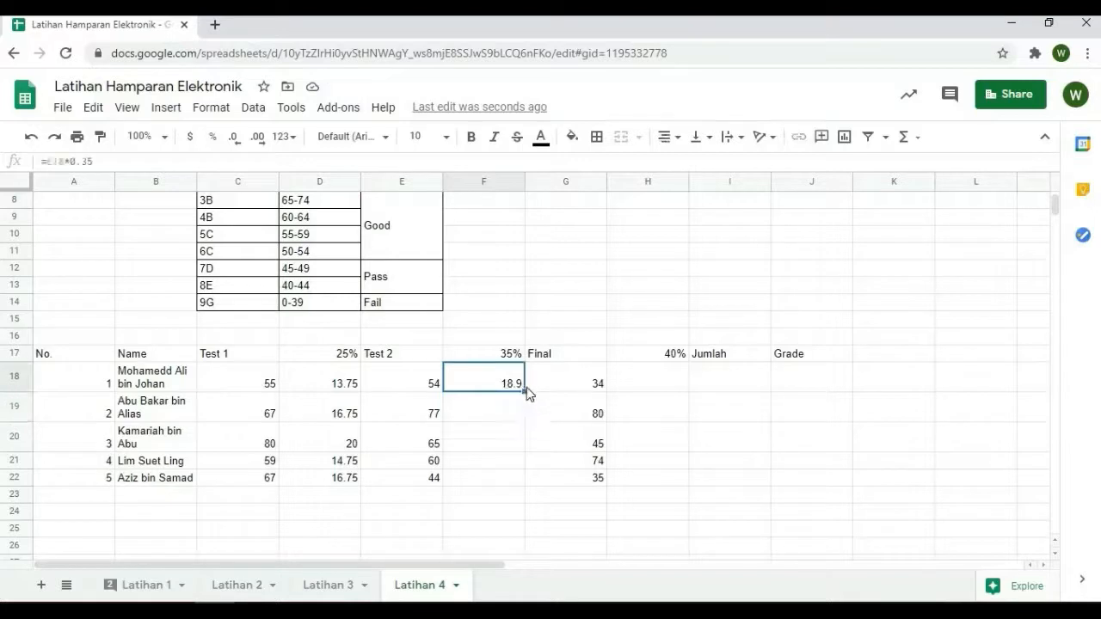
drag(517, 387, 528, 472)
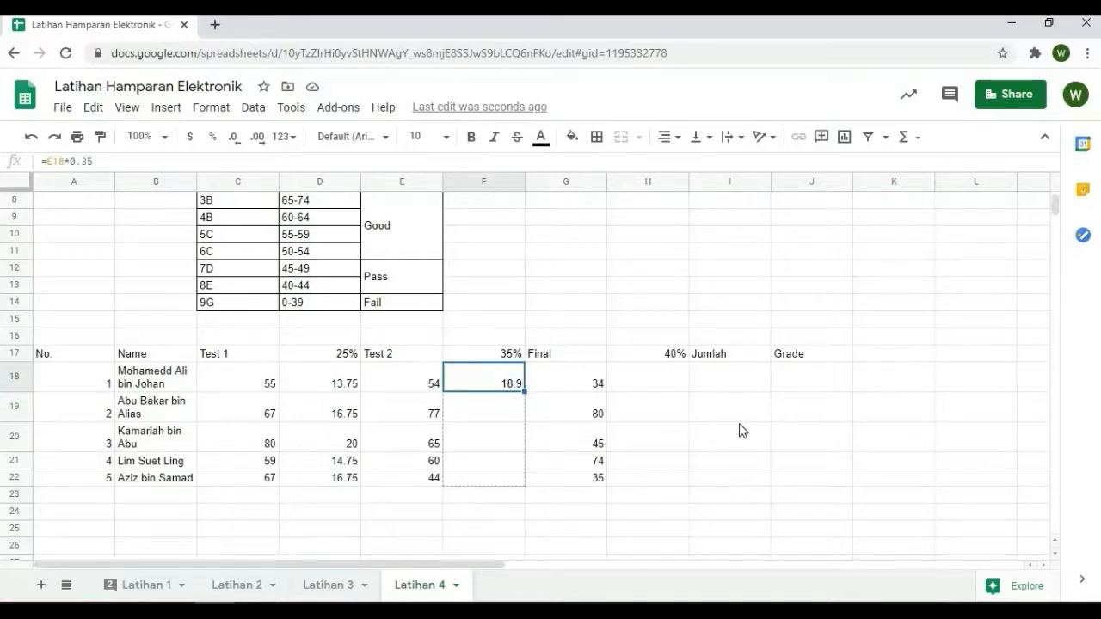
Enter the weighted Final formula =(G18*0.4) in H18 and fill it down to H22
click(647, 378)
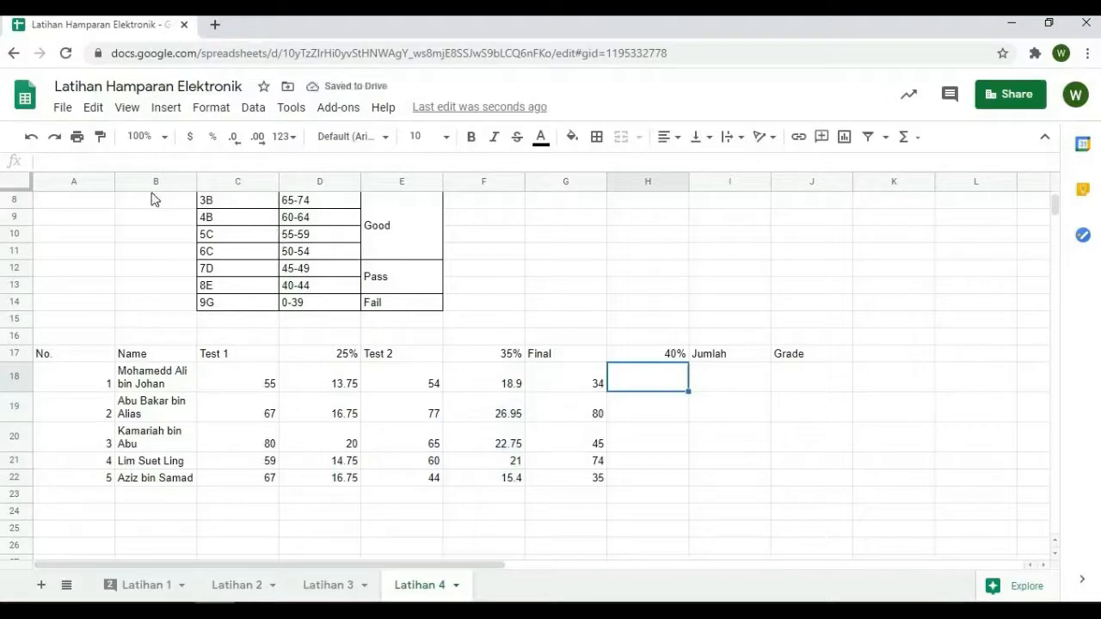
click(126, 163)
text(=)
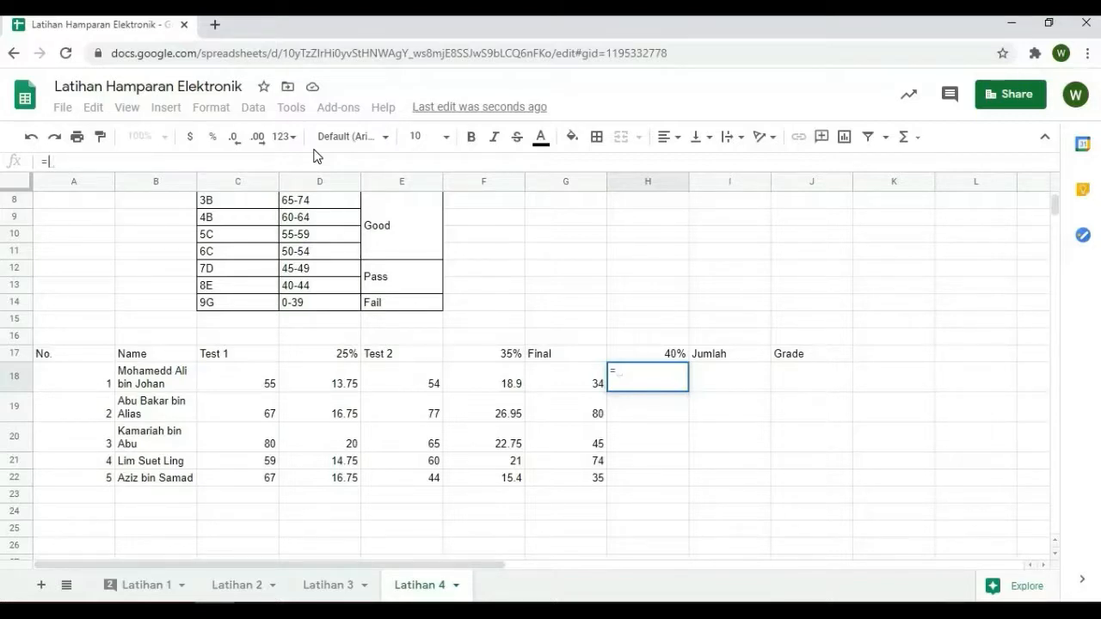
text(()
click(593, 387)
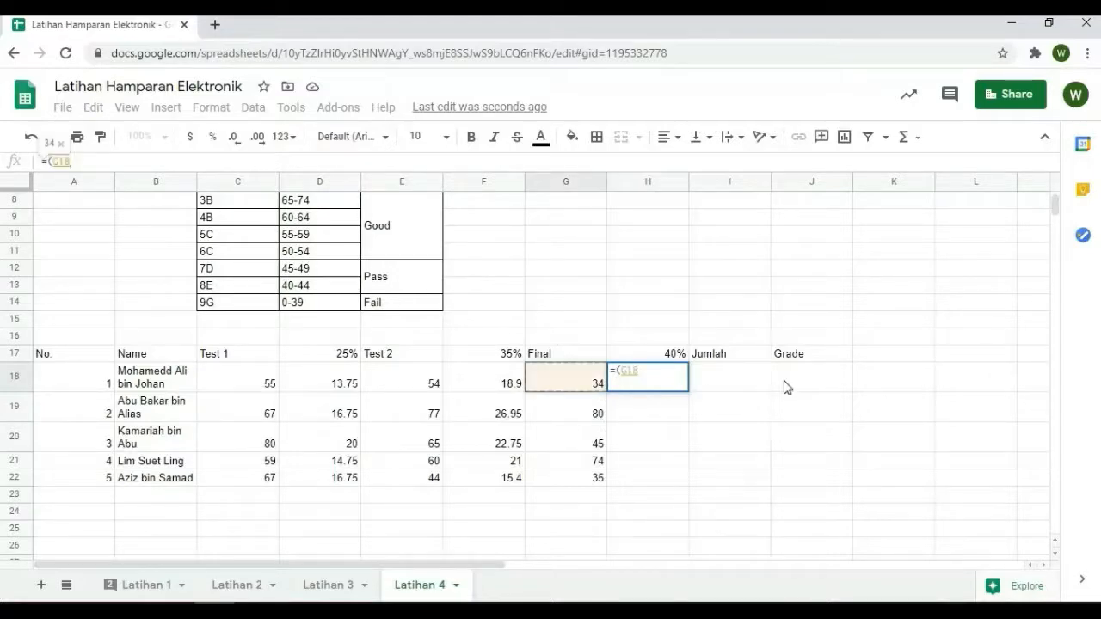
text(*0)
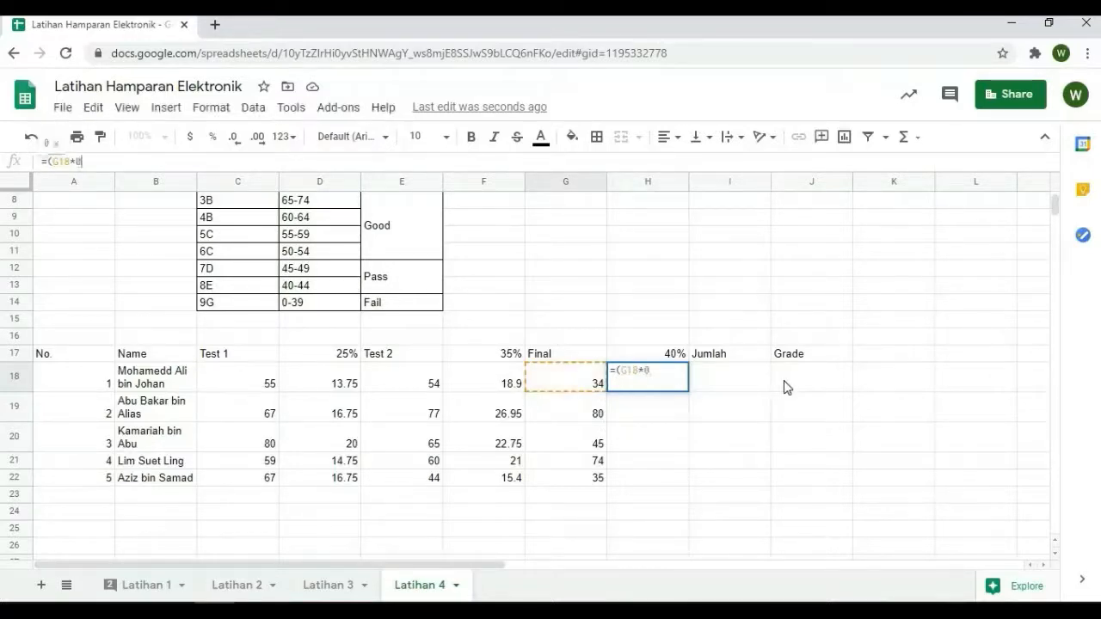
text(.4))
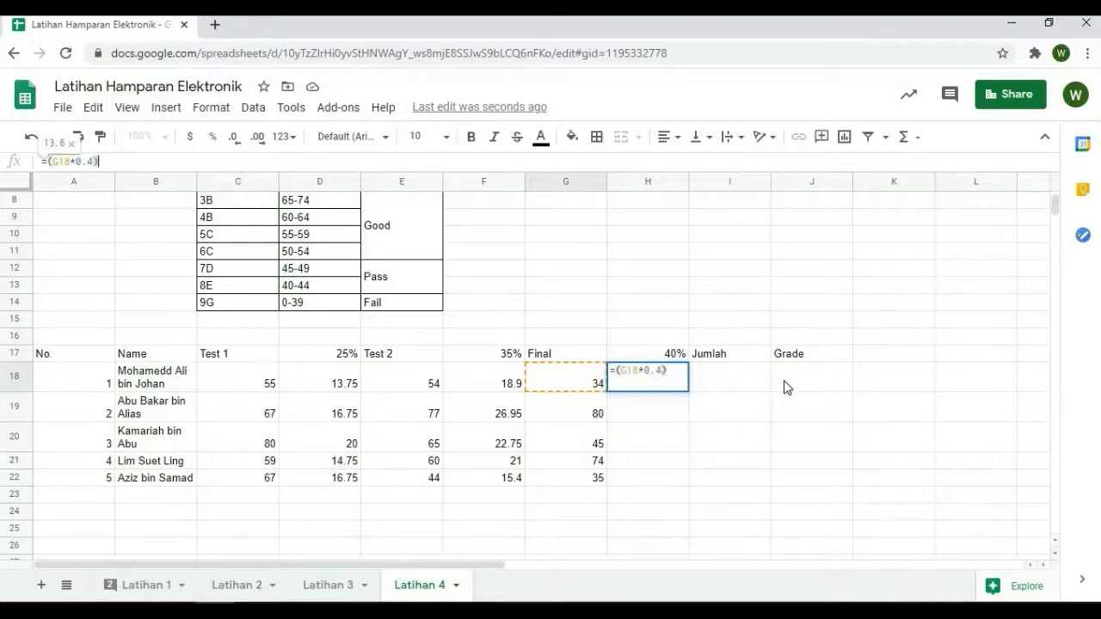
key(Return)
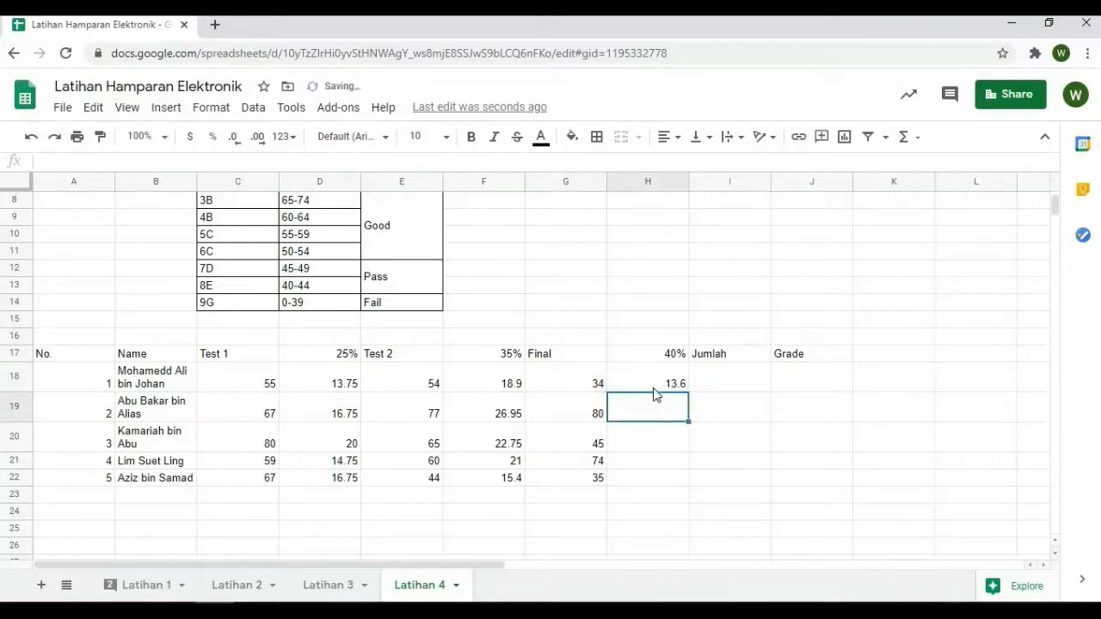
click(675, 387)
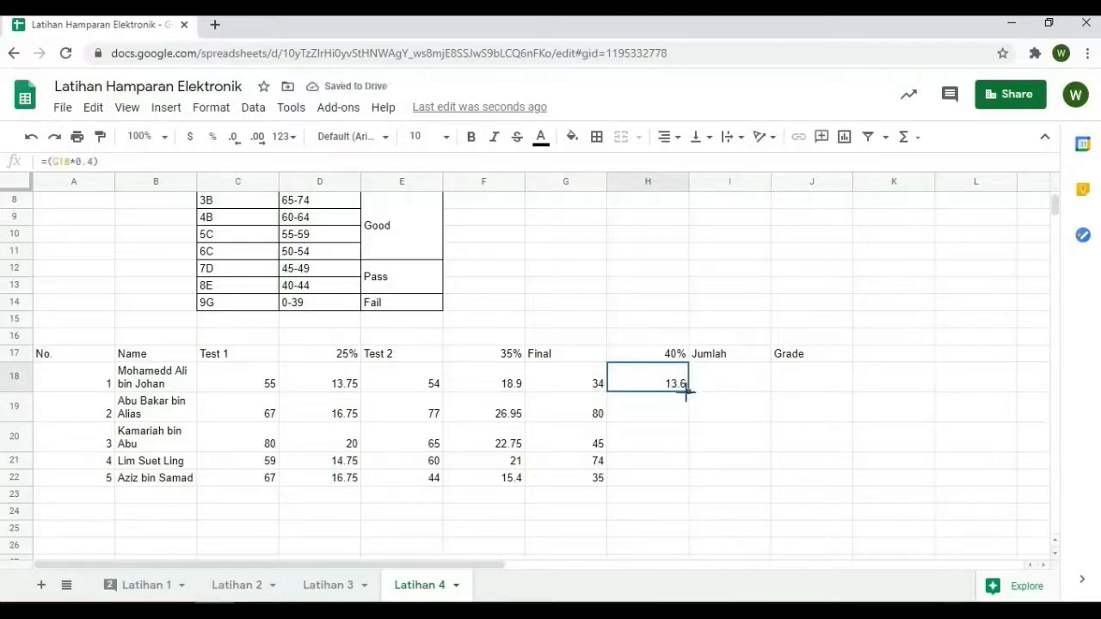
drag(687, 393, 681, 482)
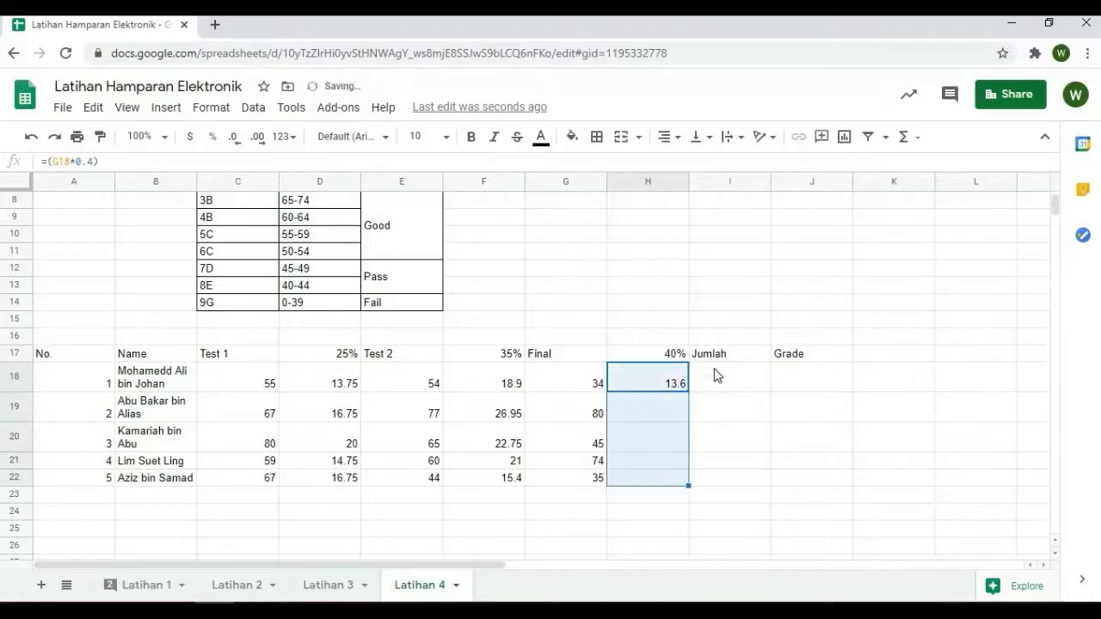
Total the weighted marks in the Jumlah column with =SUM(D18,F18,H18) in I18 and fill it down to I22
click(740, 383)
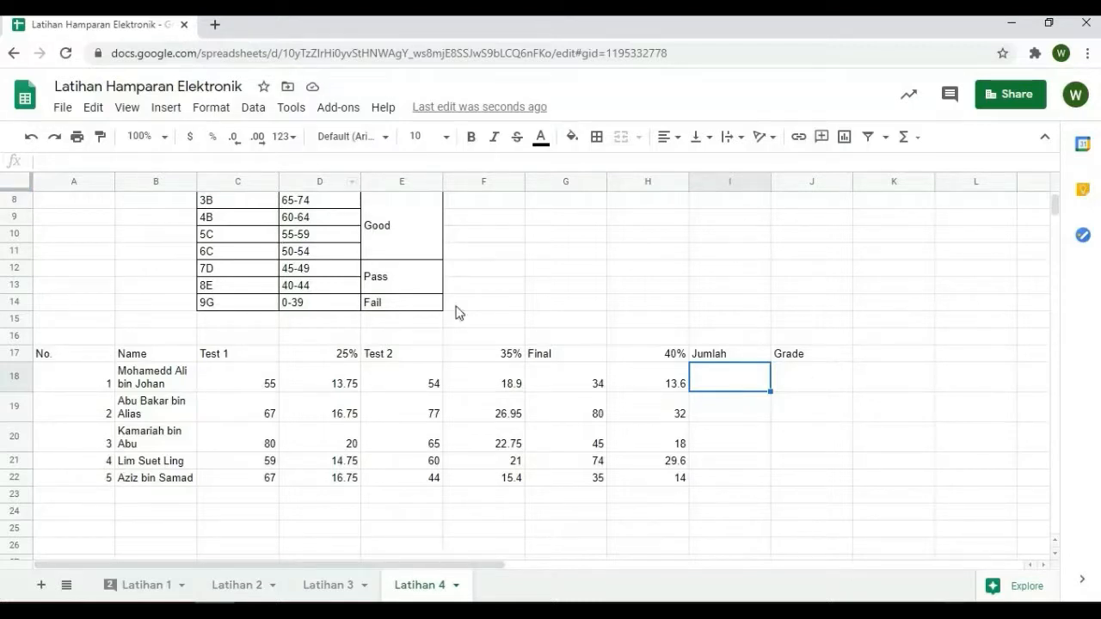
click(913, 148)
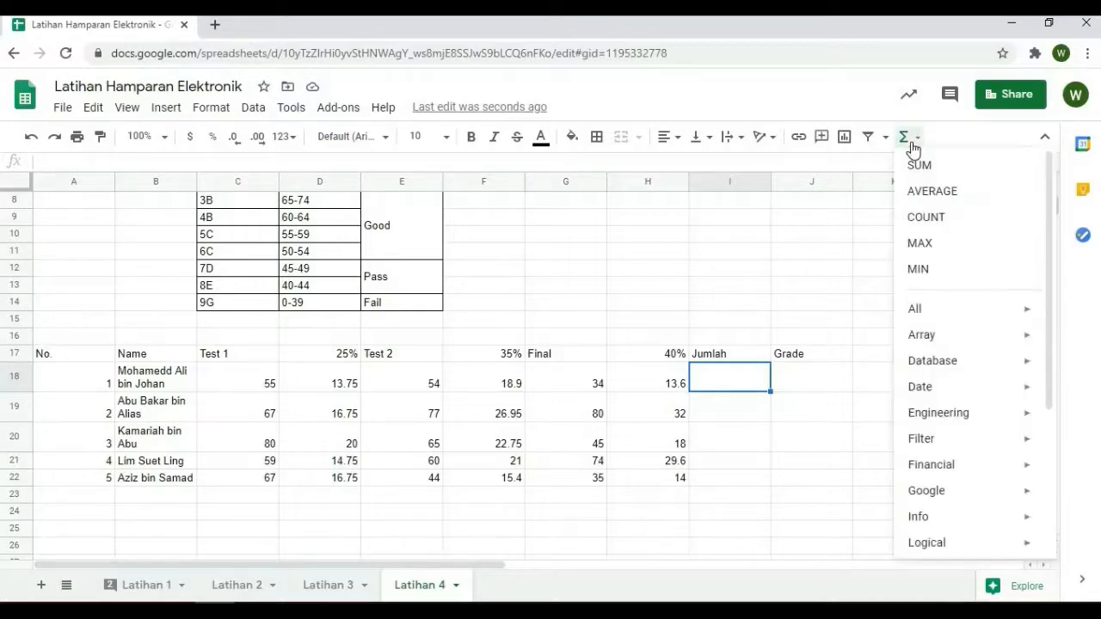
click(916, 166)
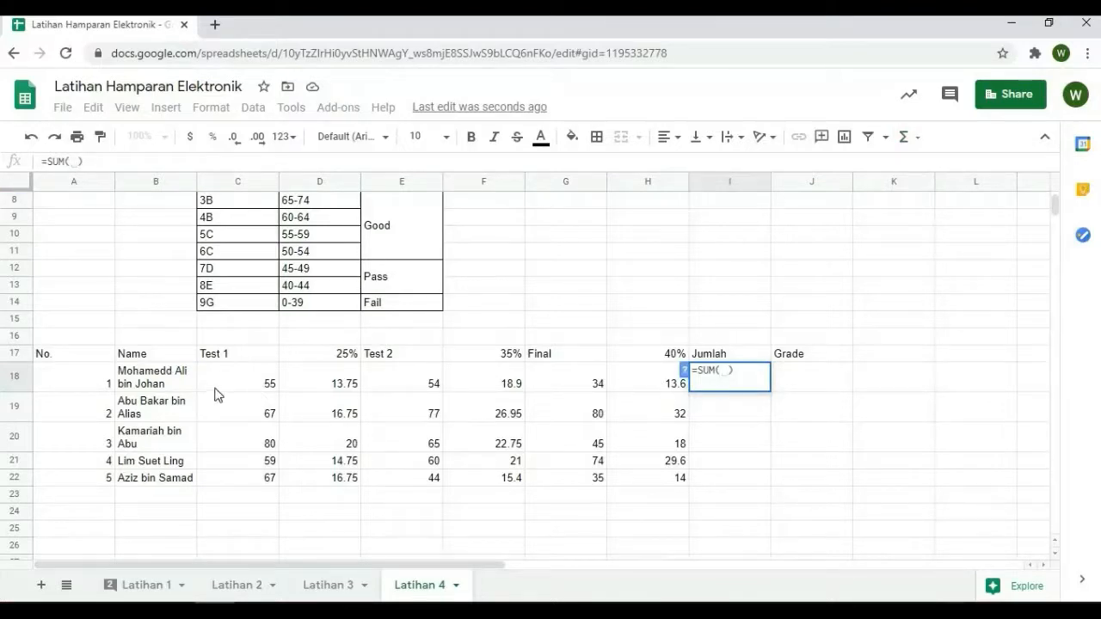
click(342, 389)
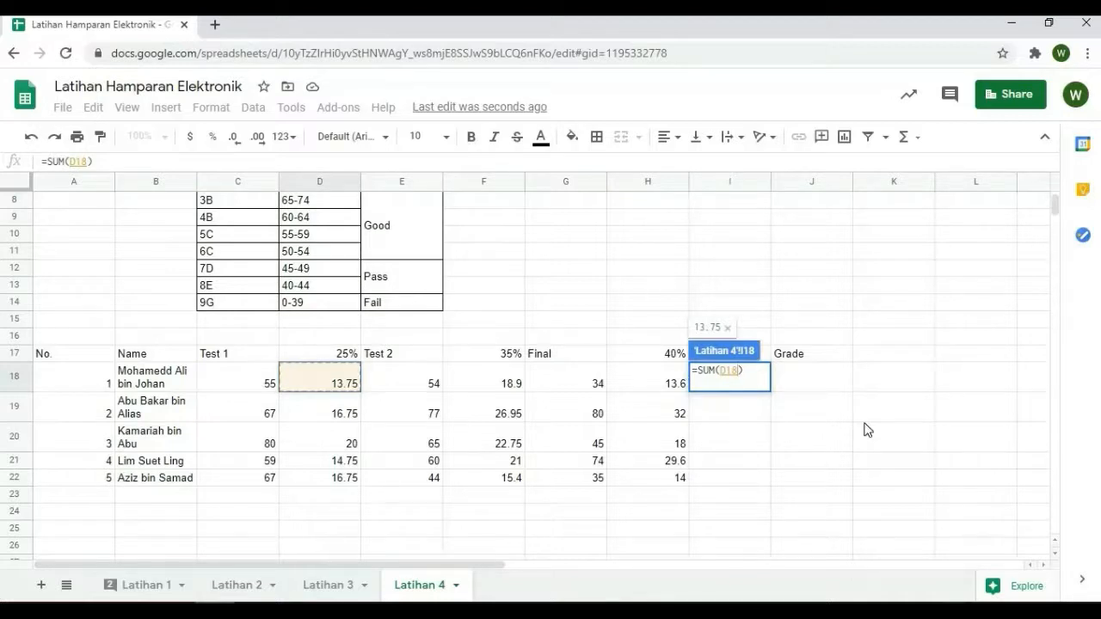
text(,)
click(496, 393)
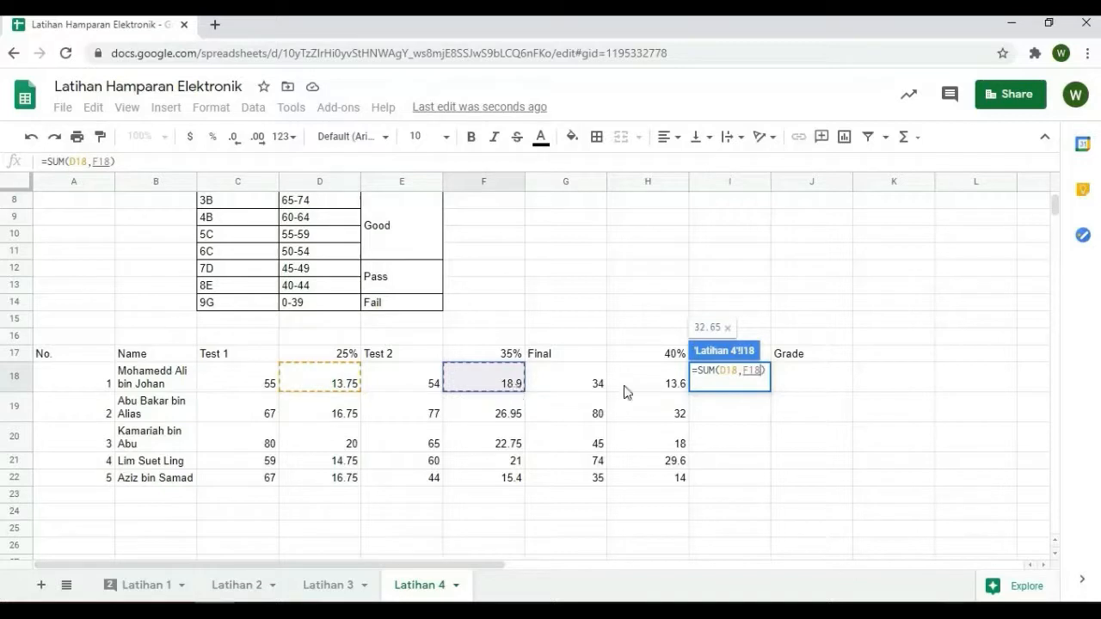
text(,)
click(671, 387)
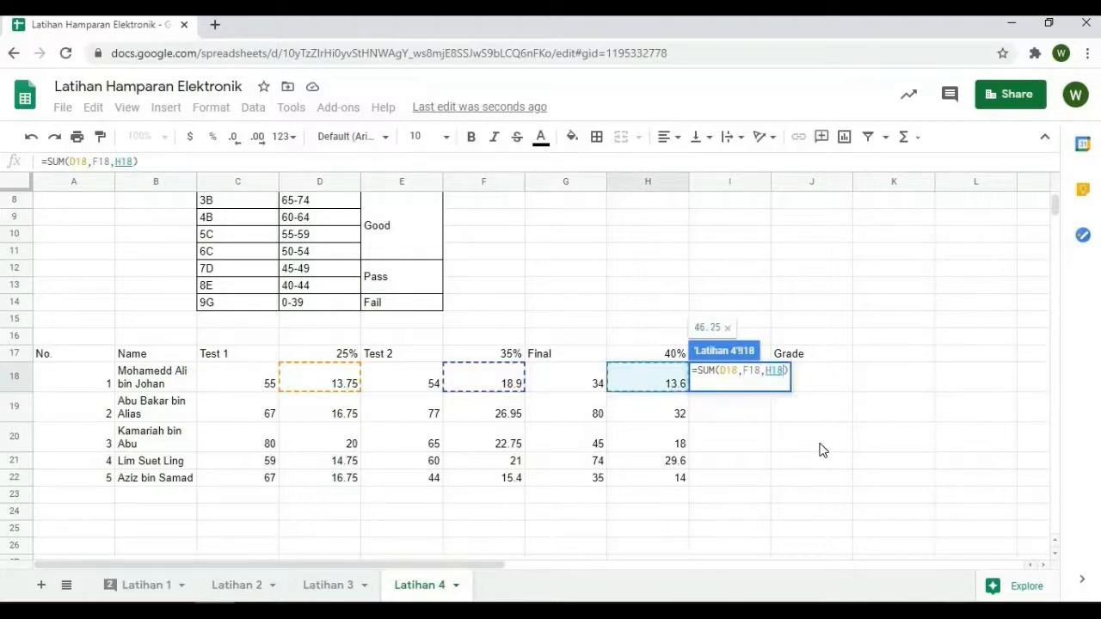
key(Return)
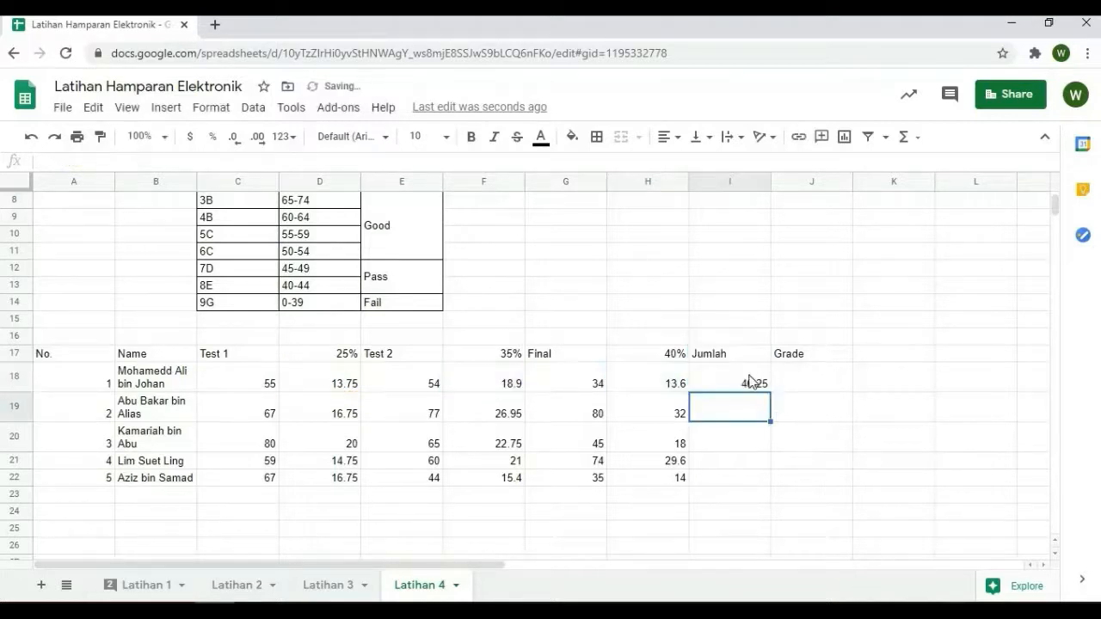
key(Up)
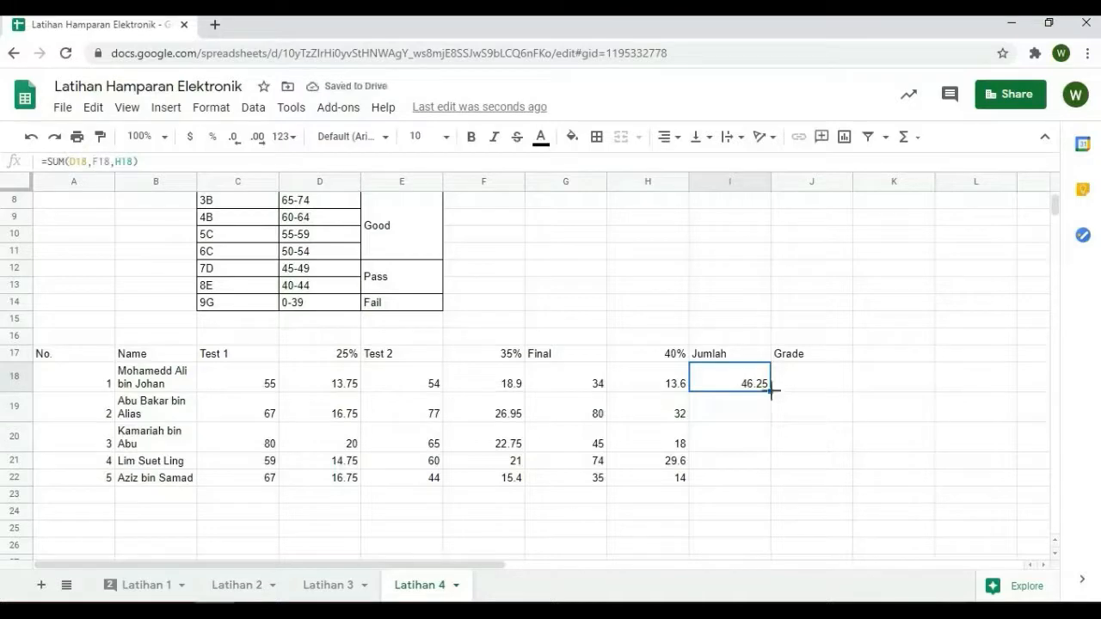
drag(770, 395, 773, 478)
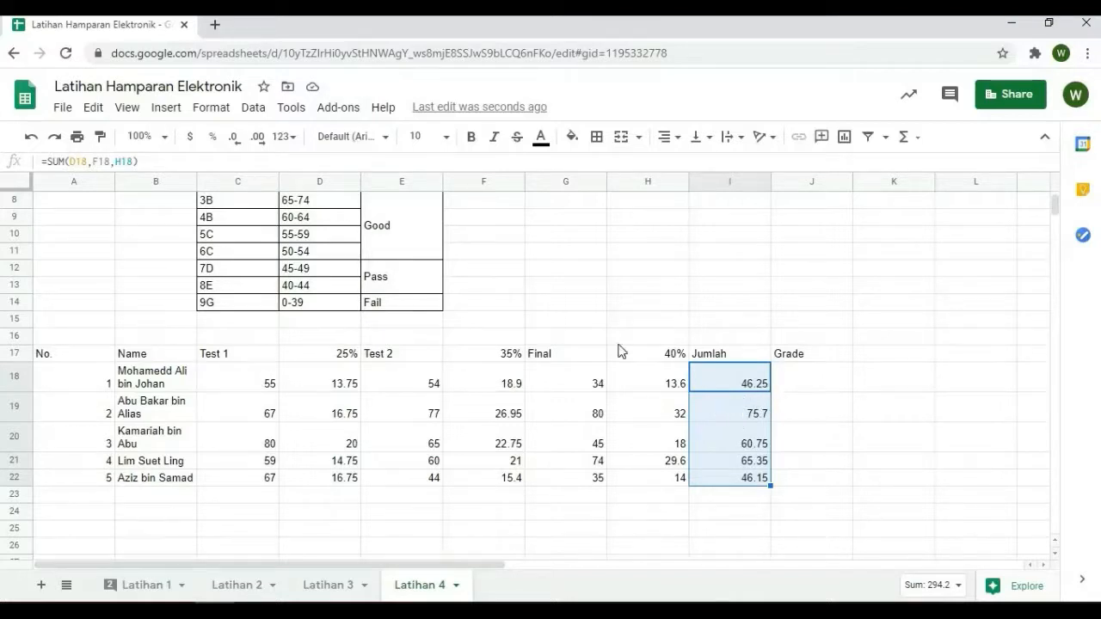
Display the Jumlah totals in I18:I22 as whole numbers with no decimal places
click(236, 140)
click(236, 141)
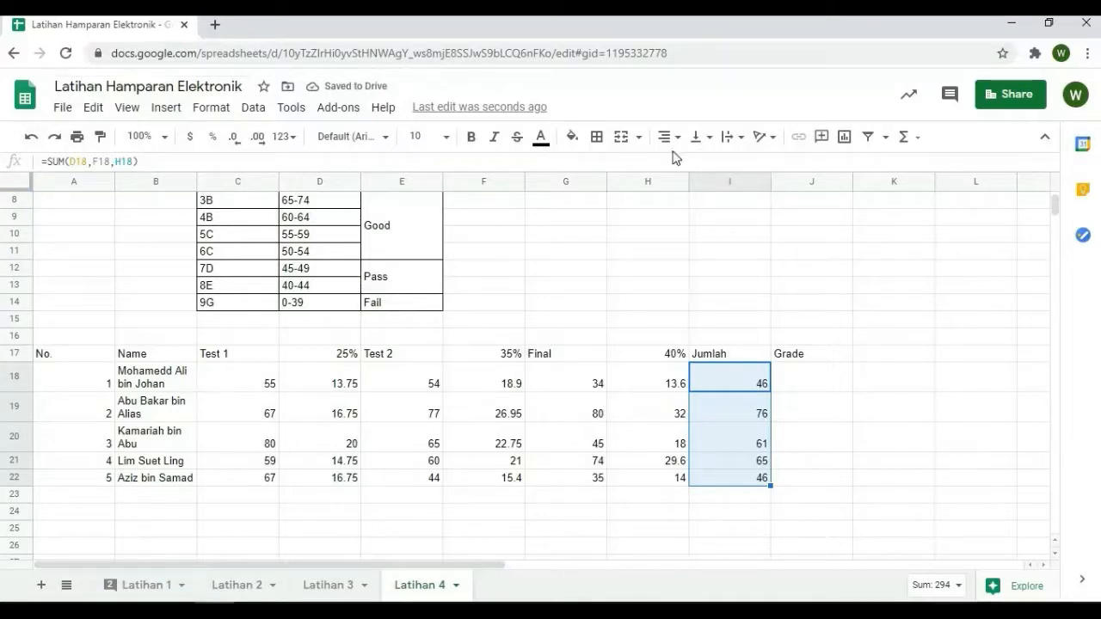
Start a VLOOKUP formula in Grade cell J18 with the total in I18 as the search key
key(Right)
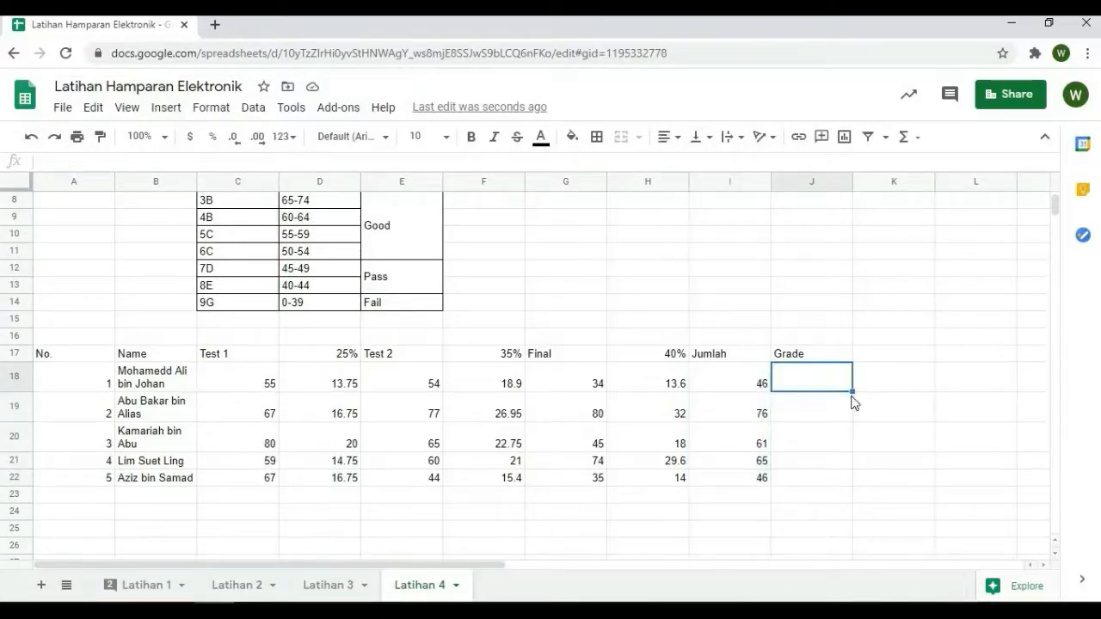
scroll(885, 394, up, 1)
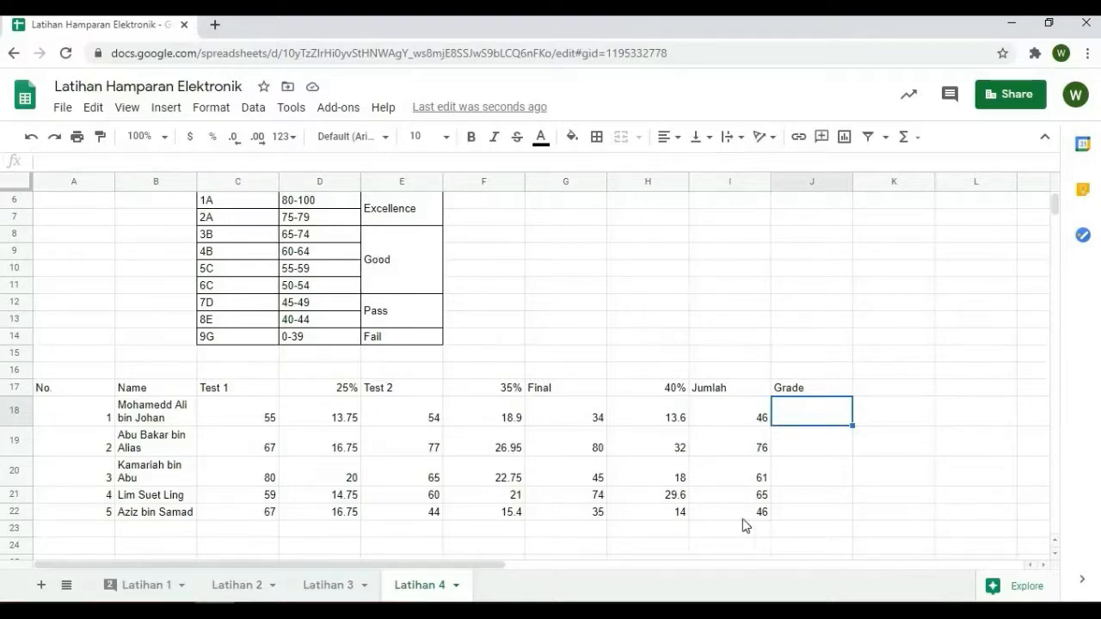
scroll(762, 521, up, 1)
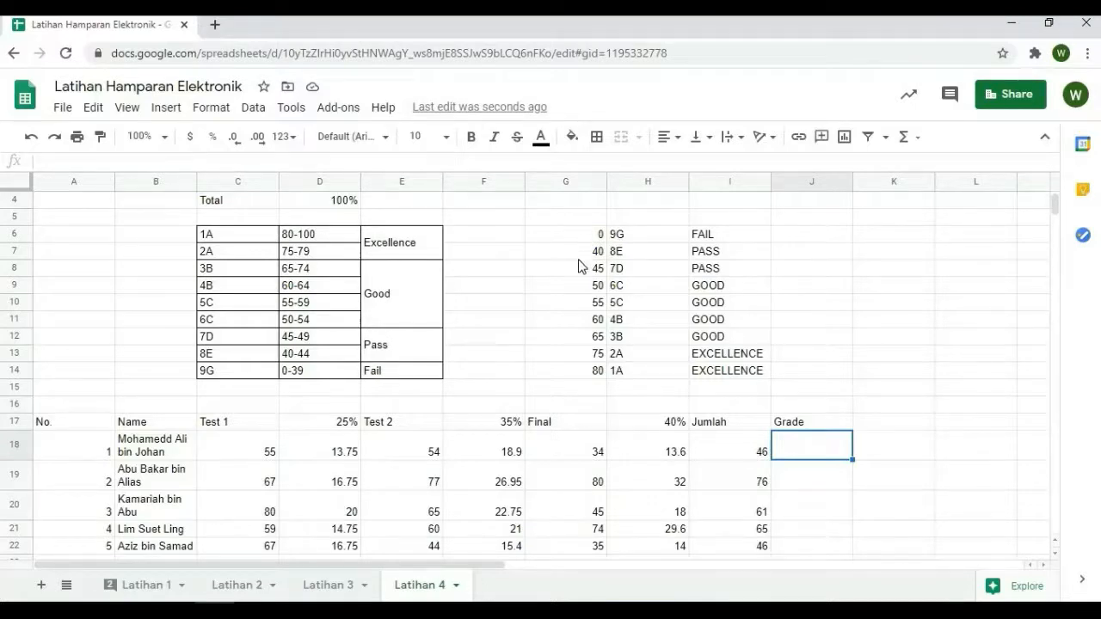
drag(581, 236, 732, 374)
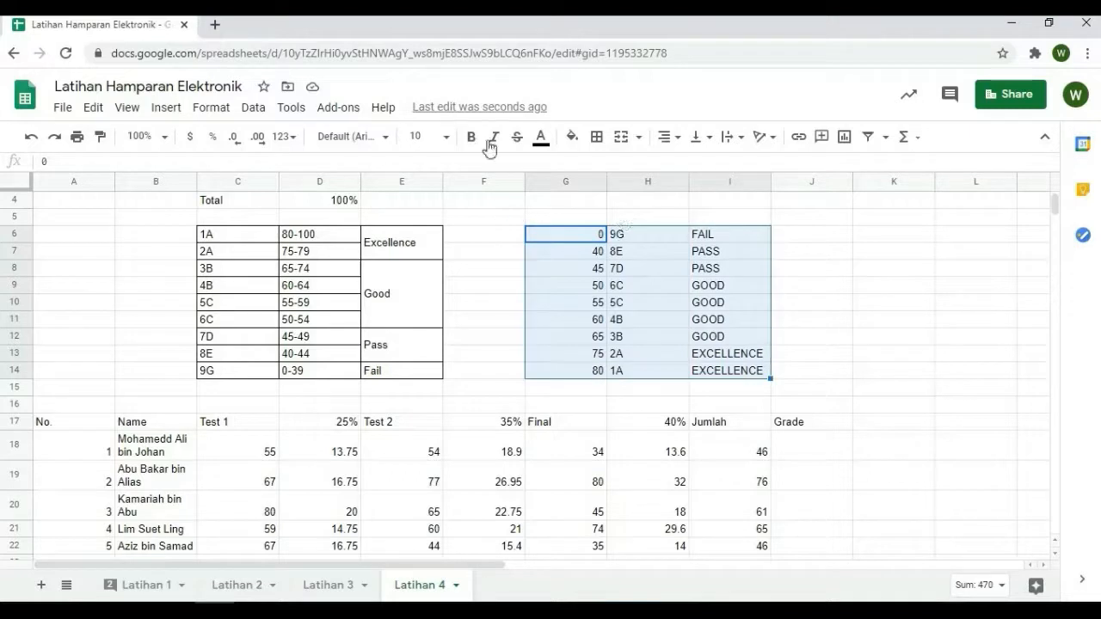
click(812, 448)
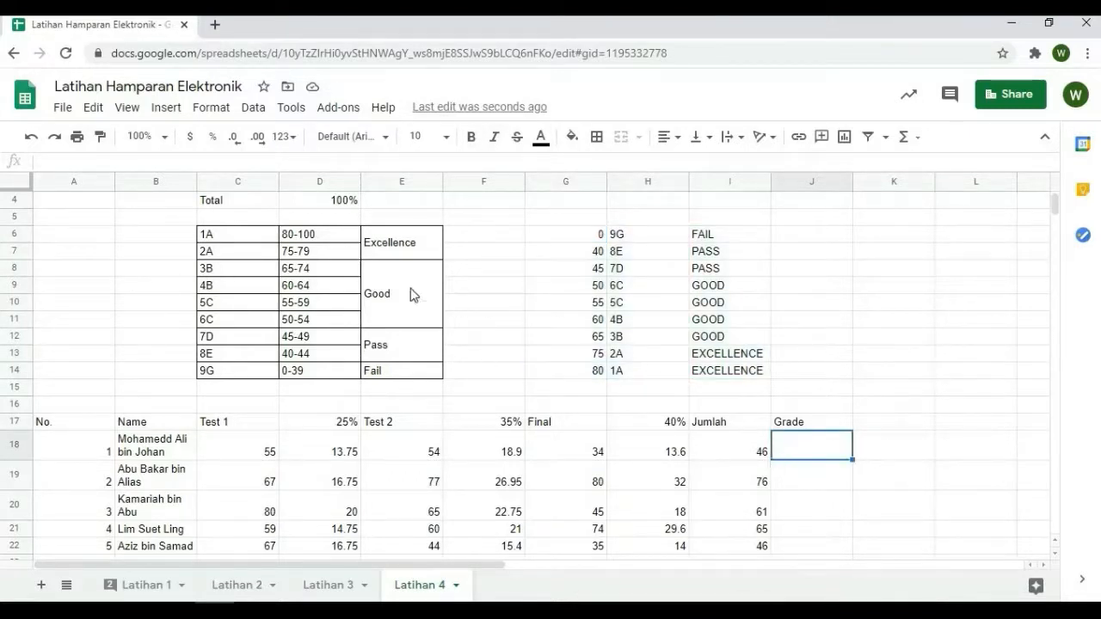
click(57, 163)
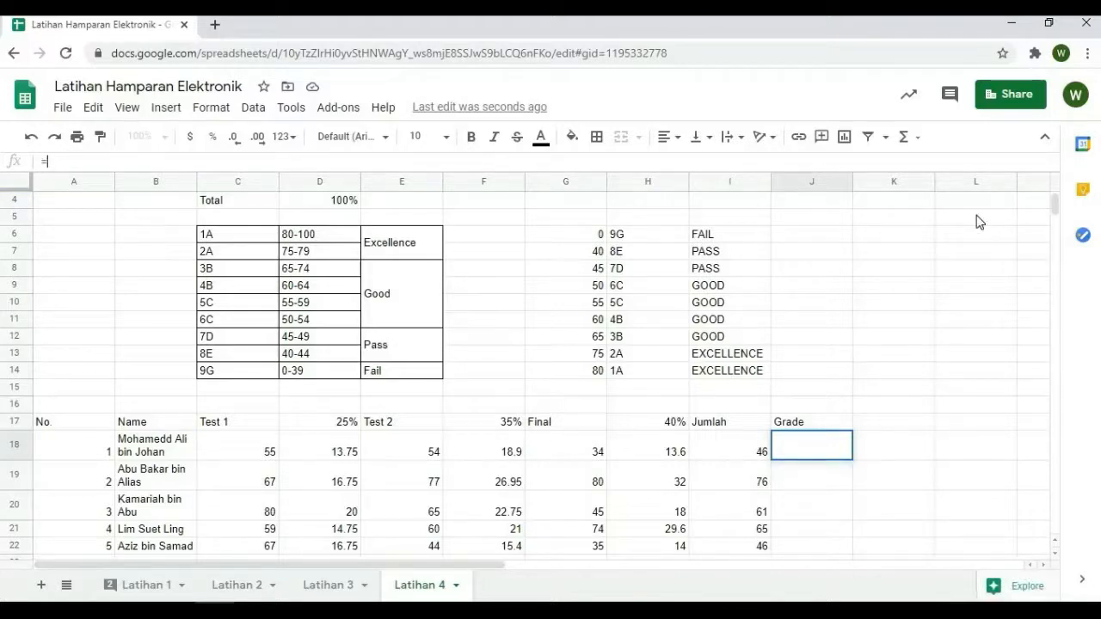
text(=)
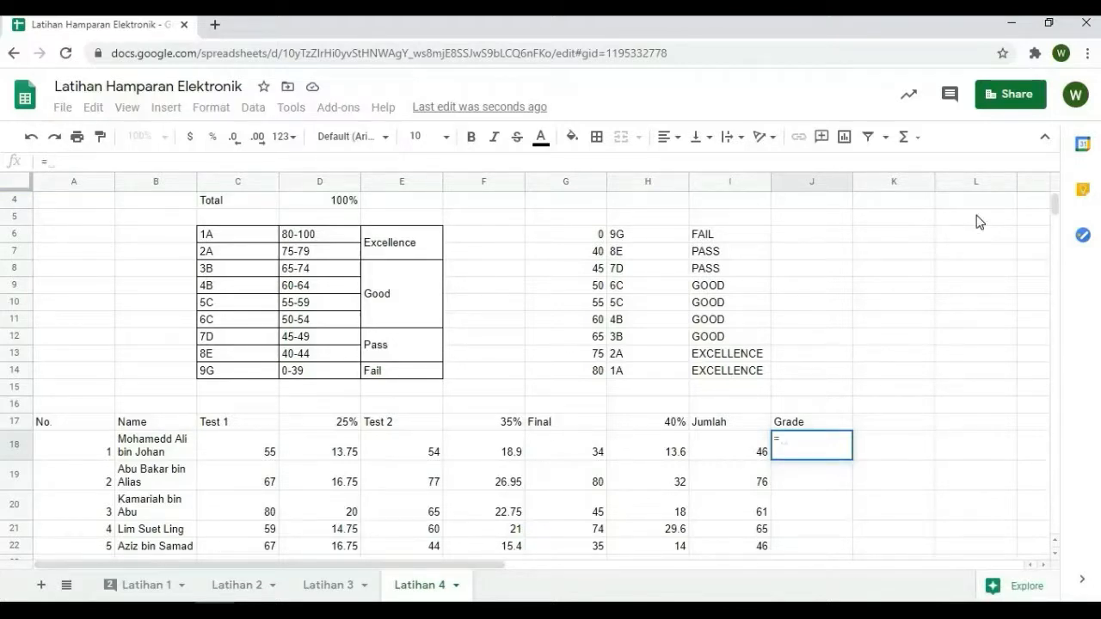
text(VLOO)
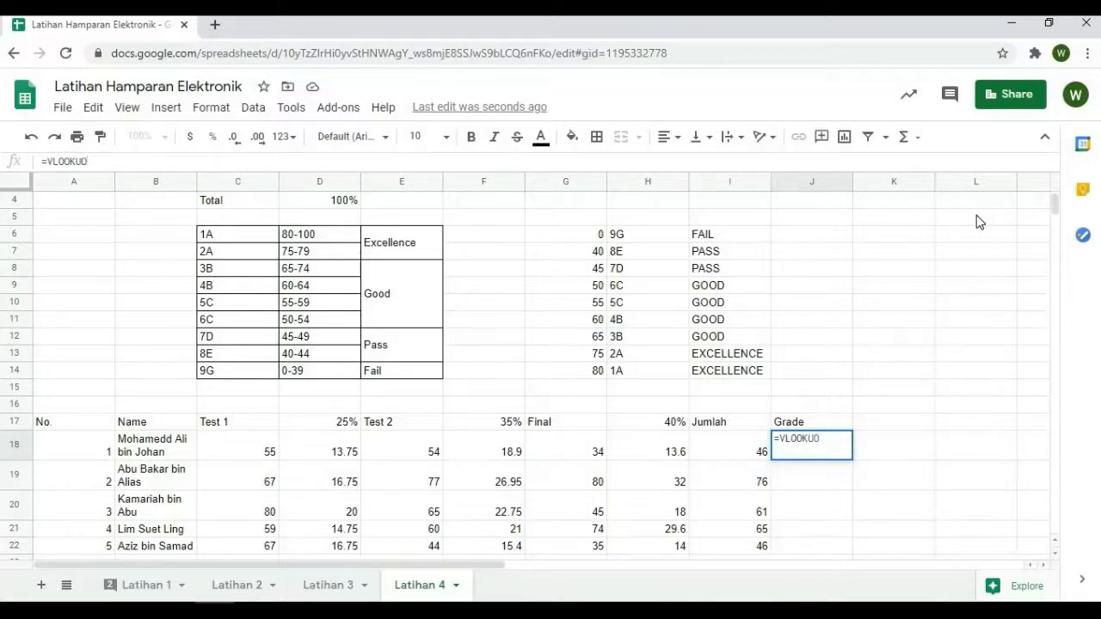
text(KUP()
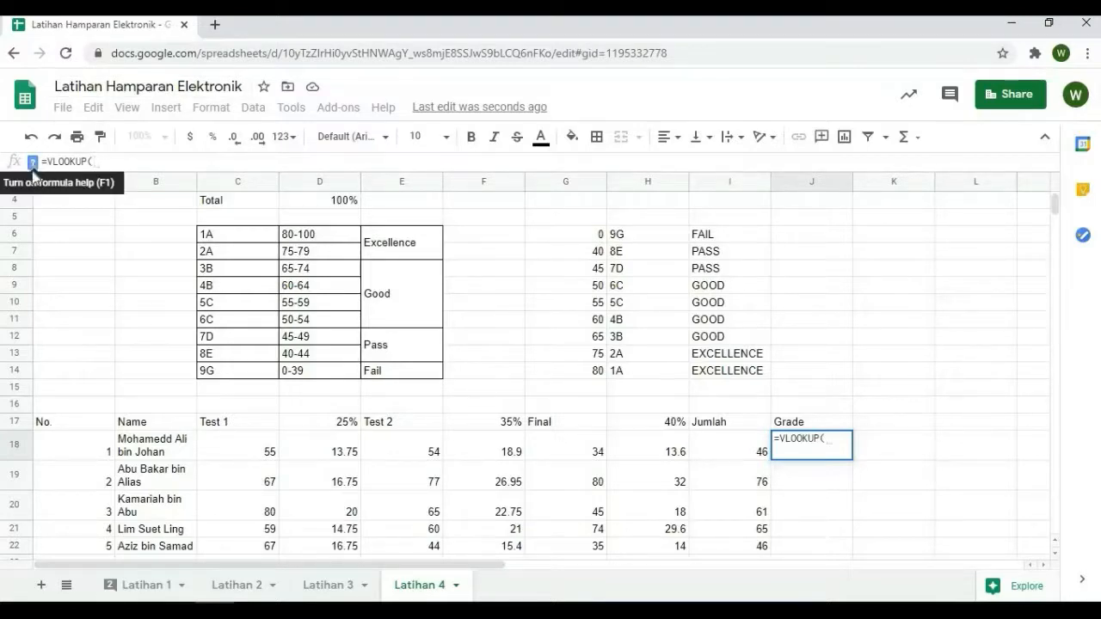
click(103, 161)
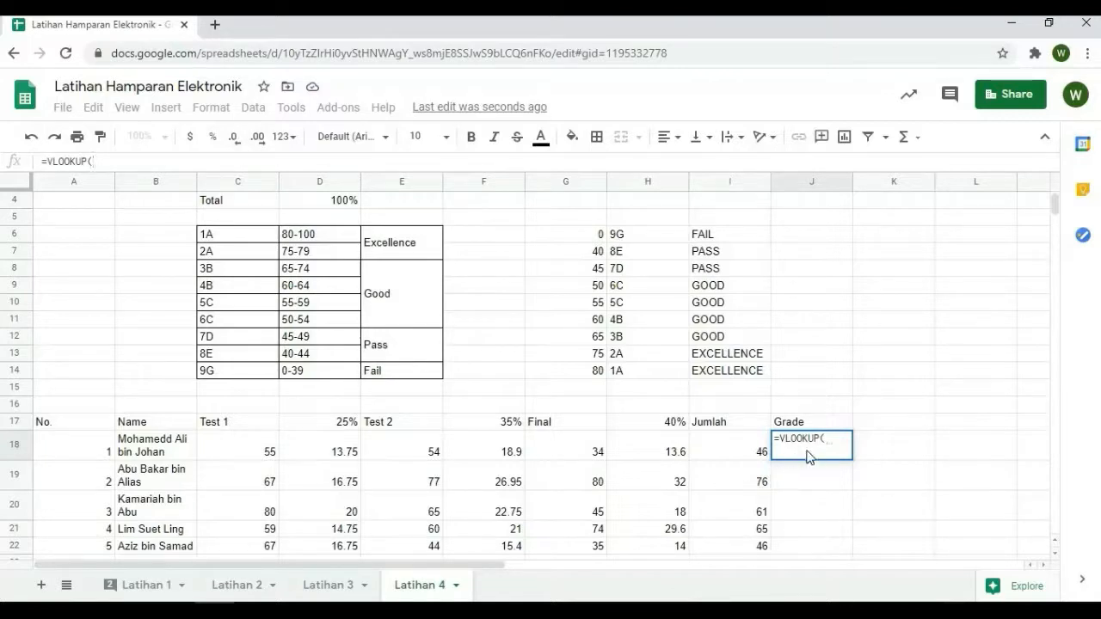
click(743, 459)
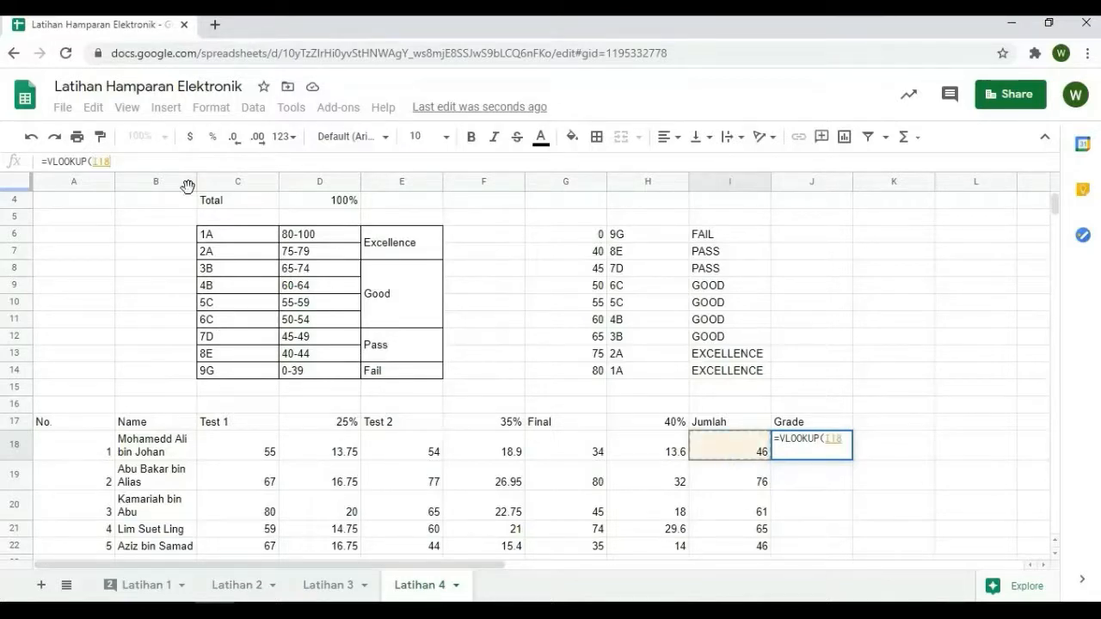
text(,)
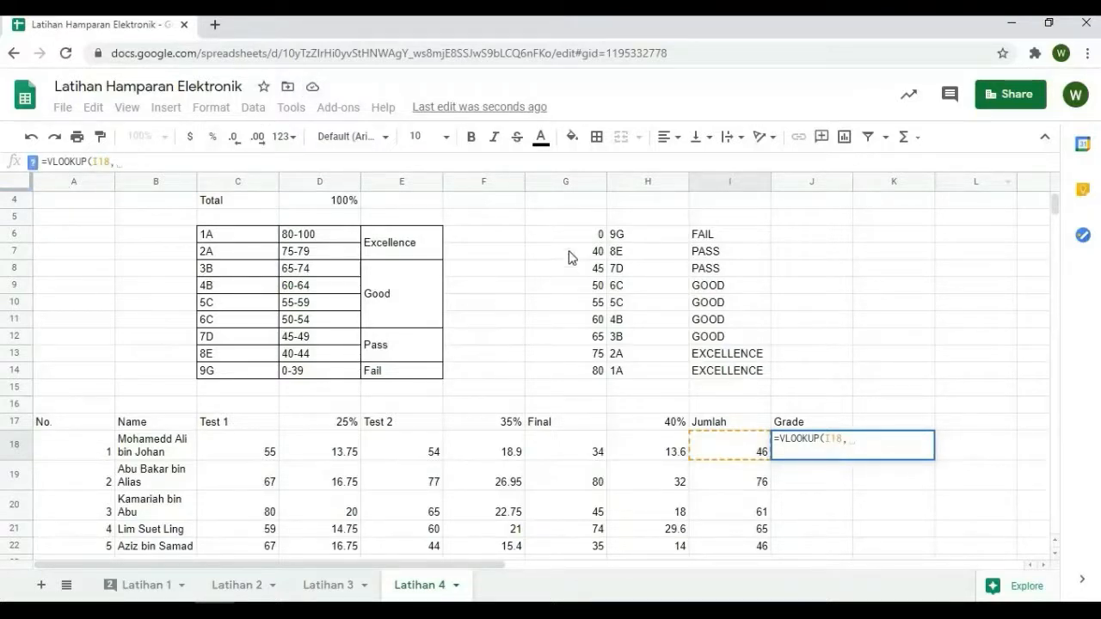
Complete the J18 grade formula with lookup range G6:I14 and column index 2, giving =VLOOKUP(I18,G6:I14,2)
drag(544, 233, 745, 326)
drag(737, 413, 730, 379)
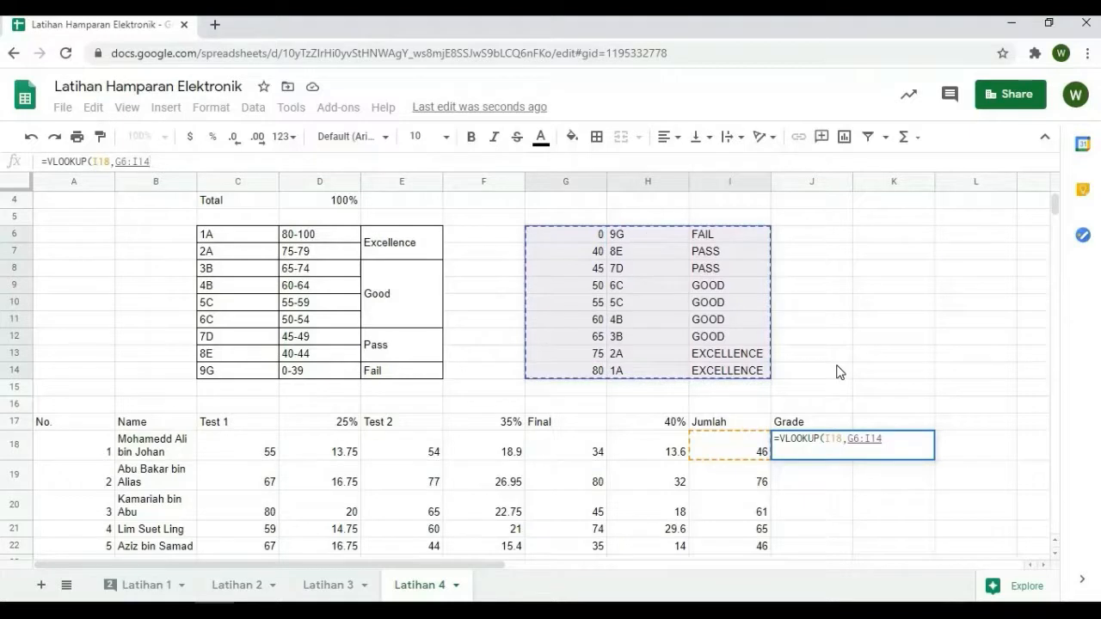
text(,)
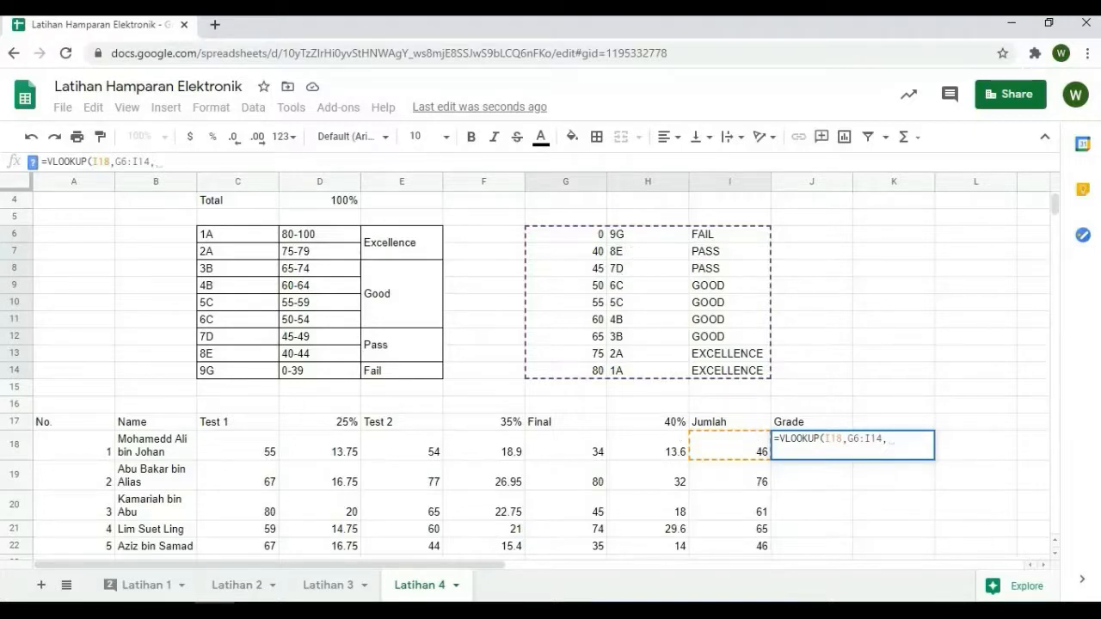
text(2))
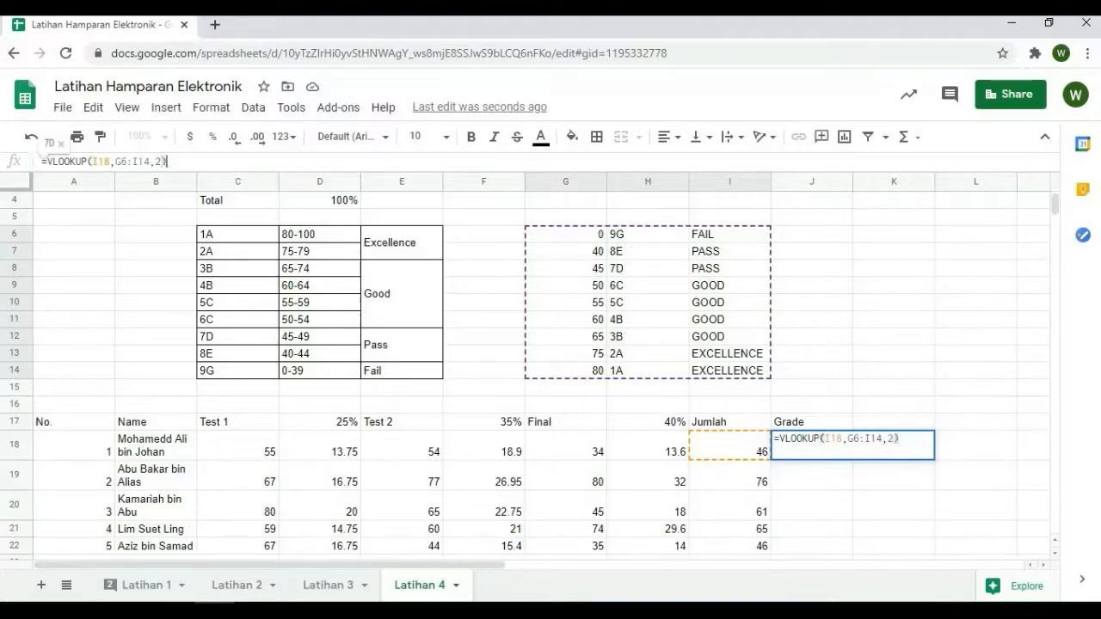
key(Return)
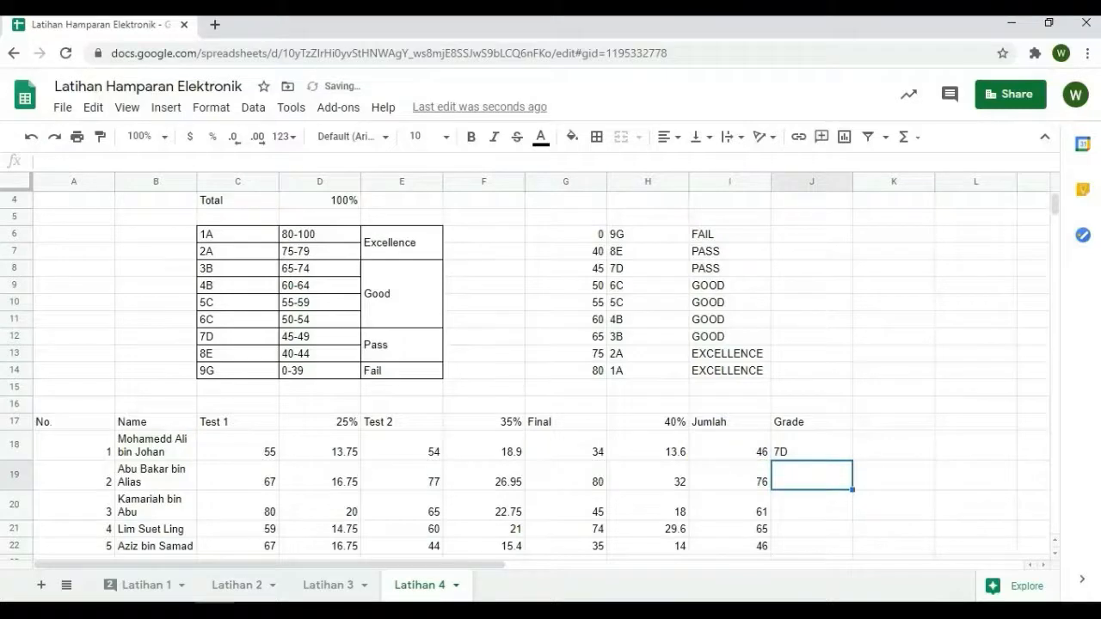
Fill the grade formula from J18 down to J22
click(830, 449)
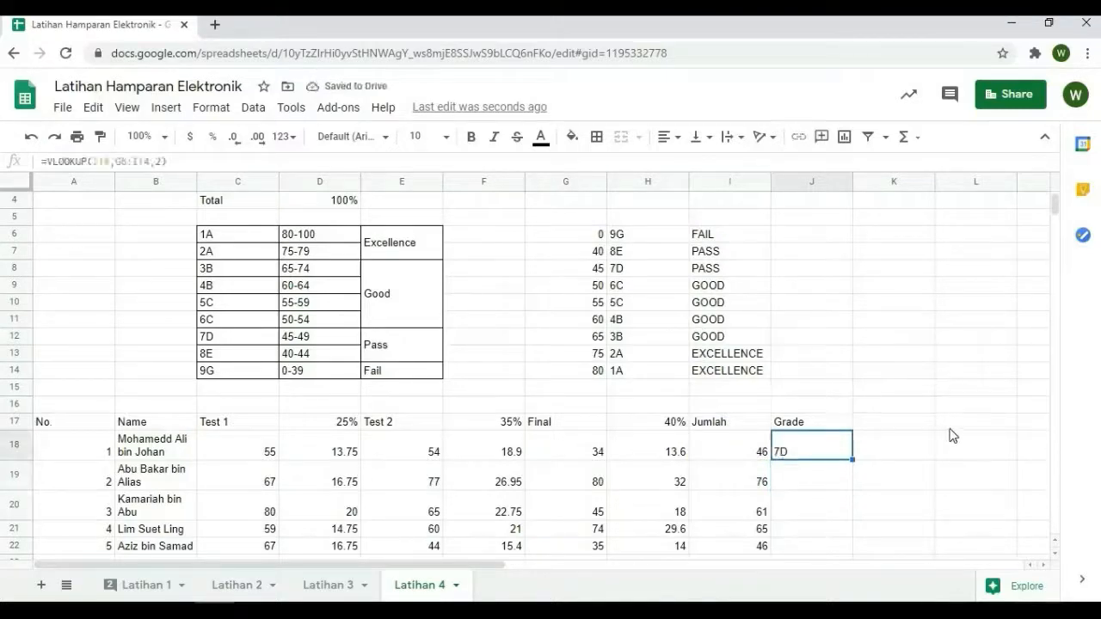
scroll(892, 399, down, 2)
drag(850, 373, 849, 464)
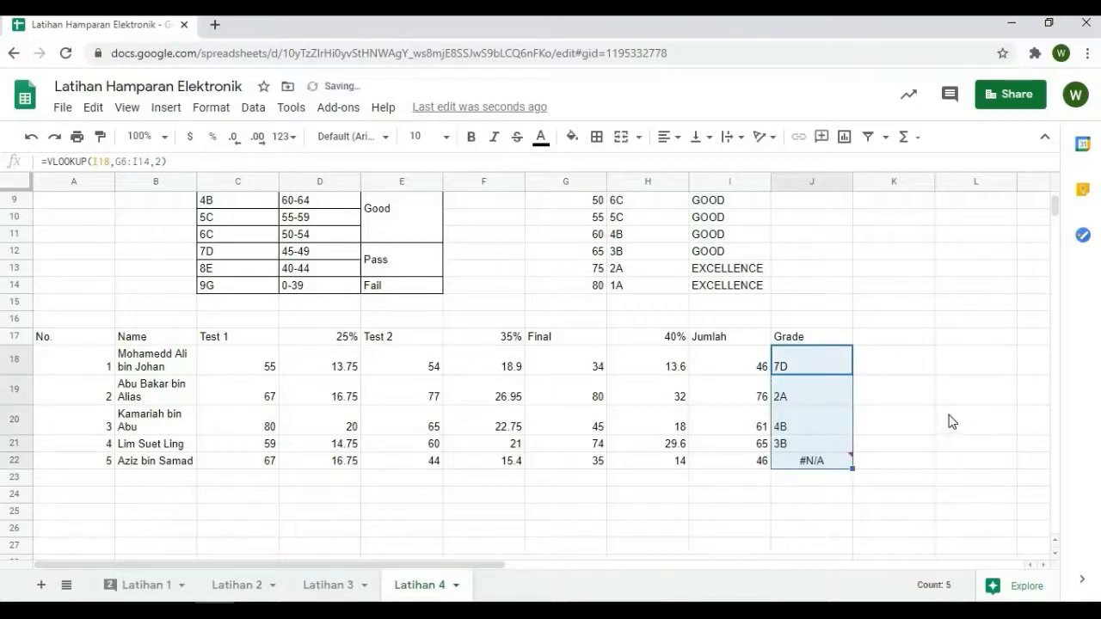
Replace the grade formula in J22 with =VLOOKUP(I22,G6:I14,2)
click(792, 464)
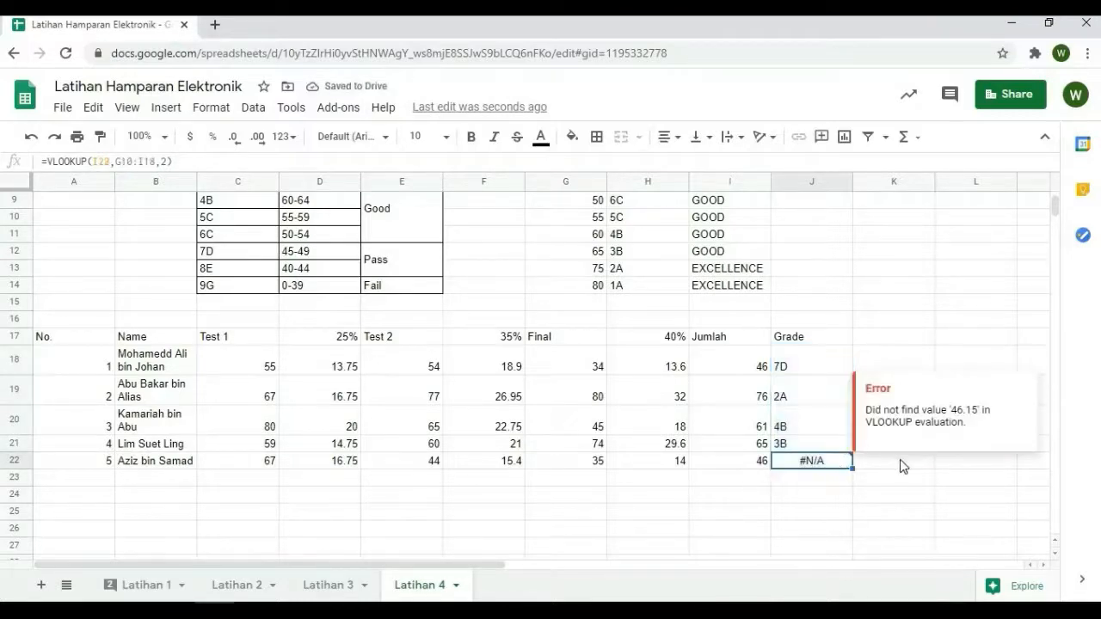
click(743, 468)
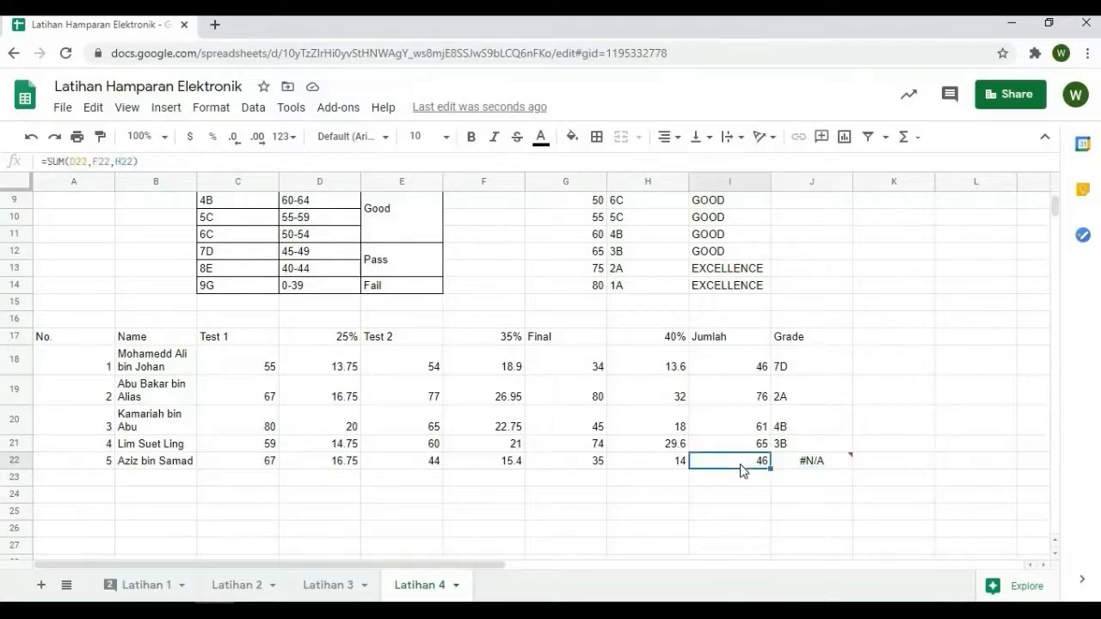
key(Right)
text(=)
scroll(266, 250, up, 2)
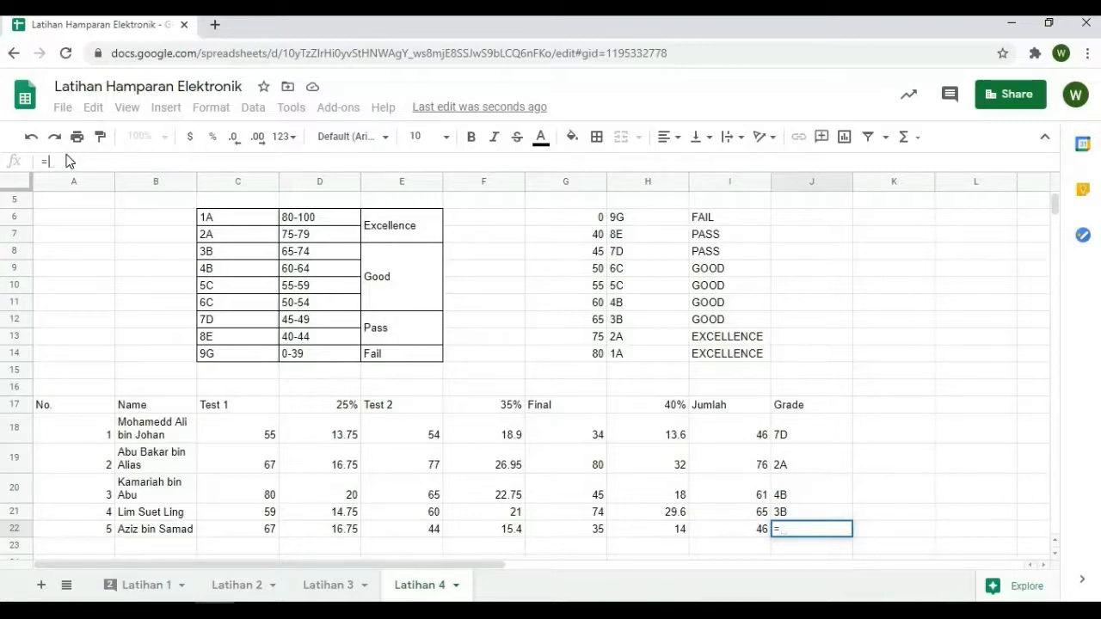
text(V)
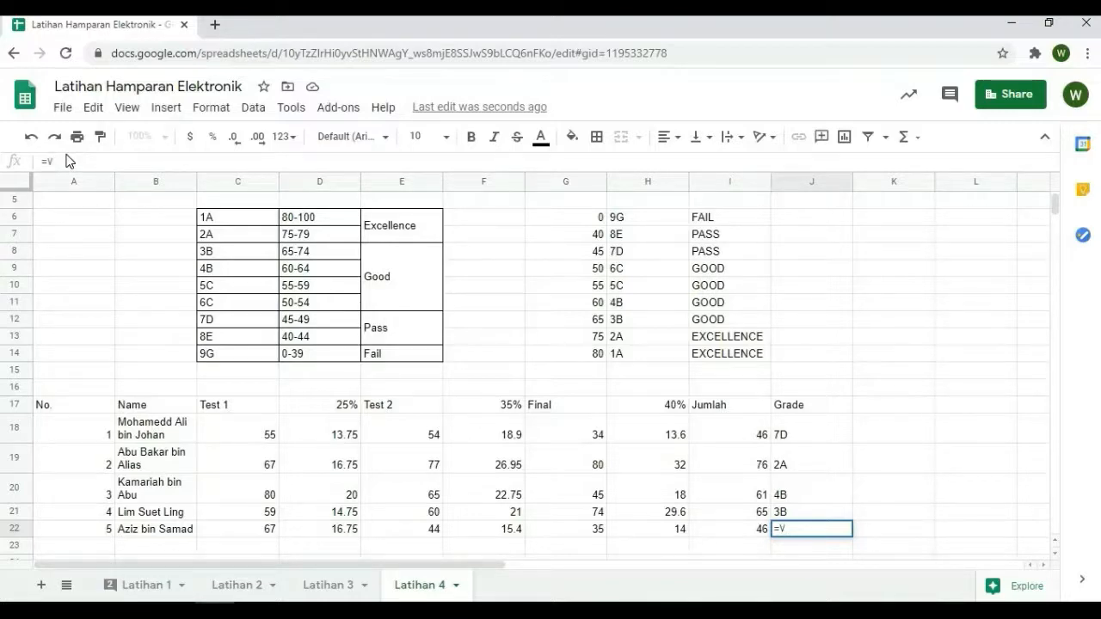
key(BackSpace)
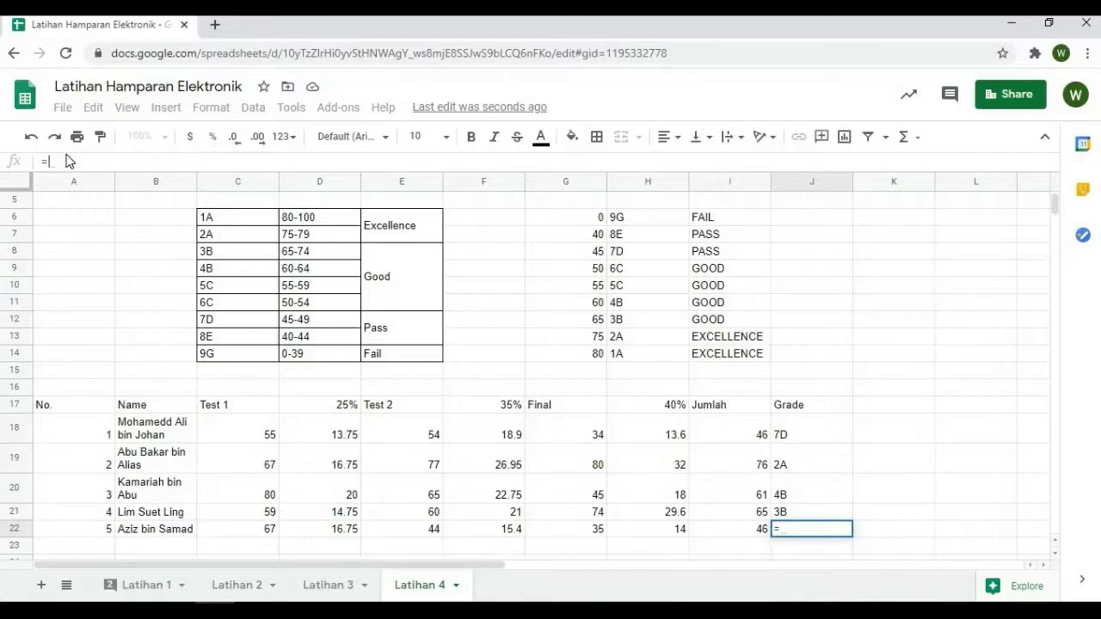
text(VLOOKUP(I22,G6:I14,2))
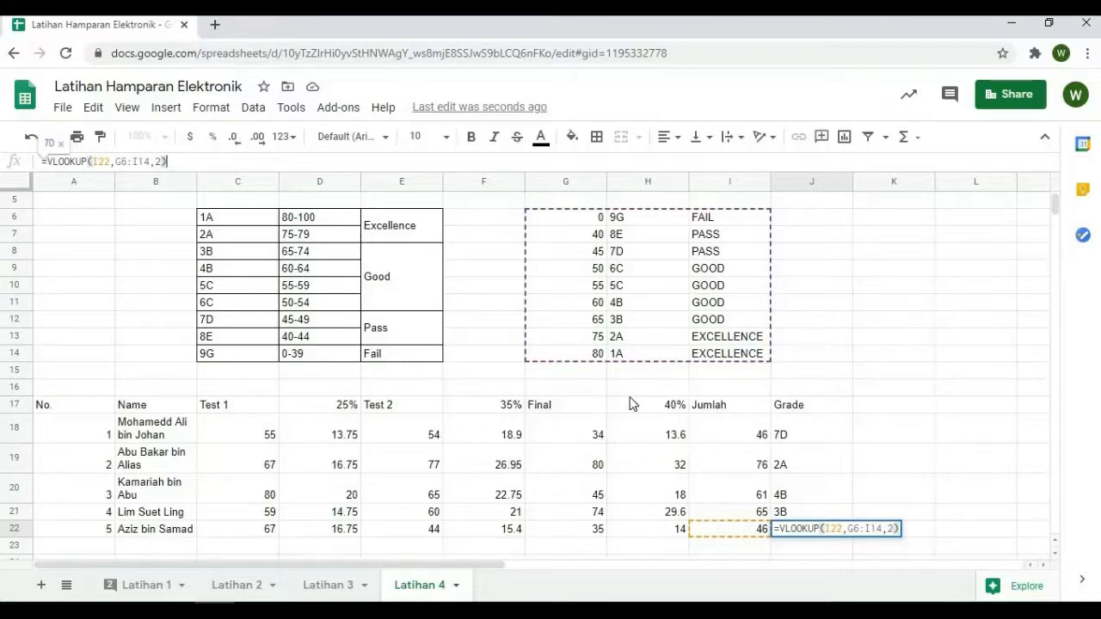
key(Return)
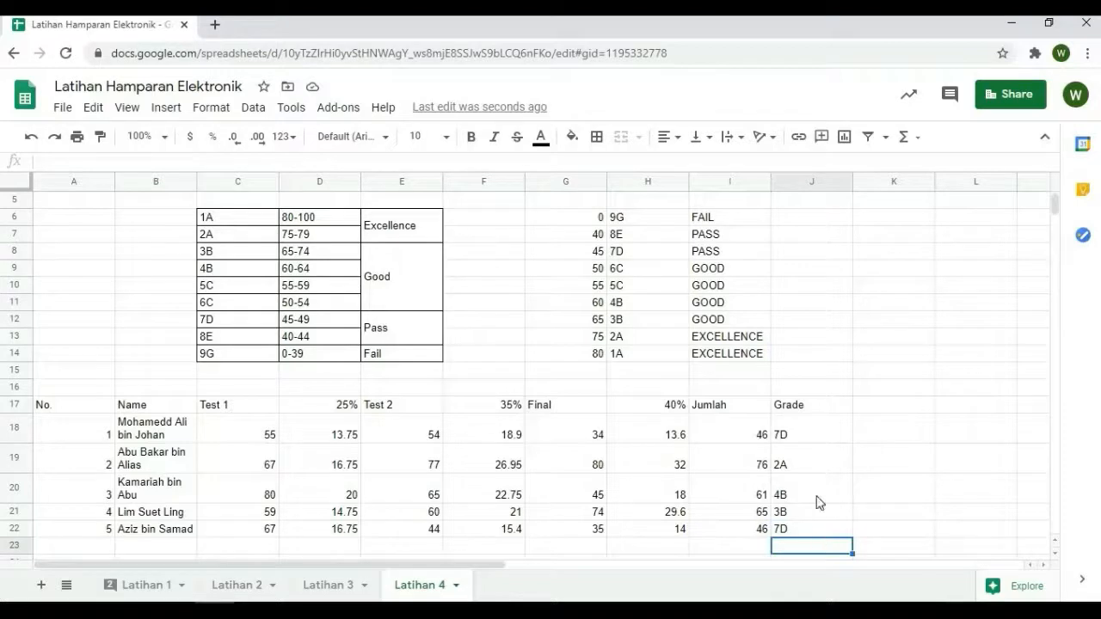
click(862, 439)
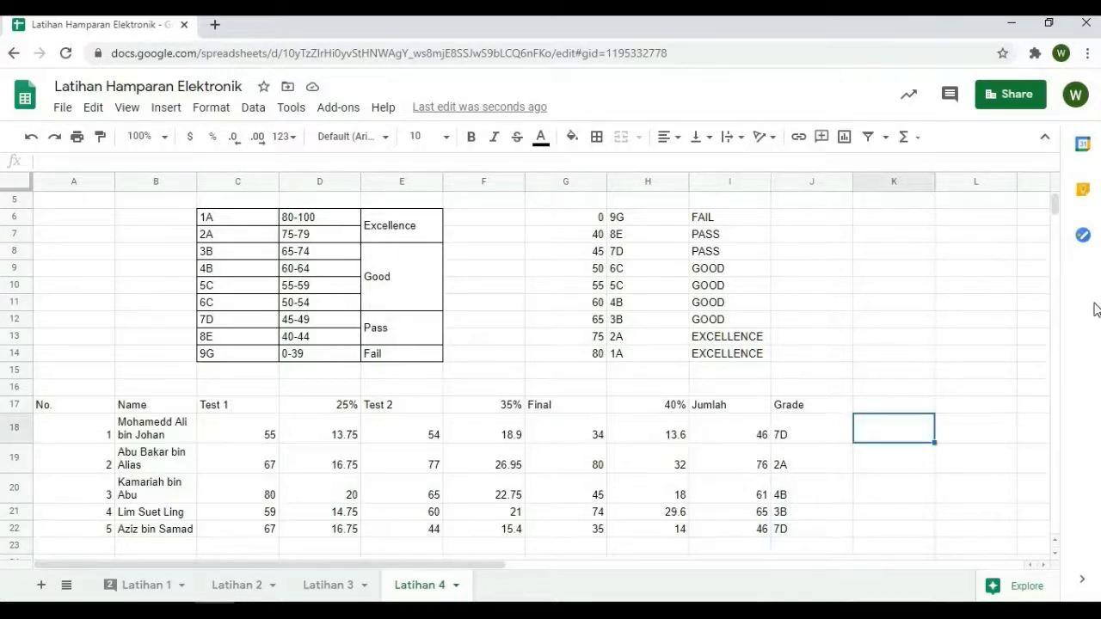